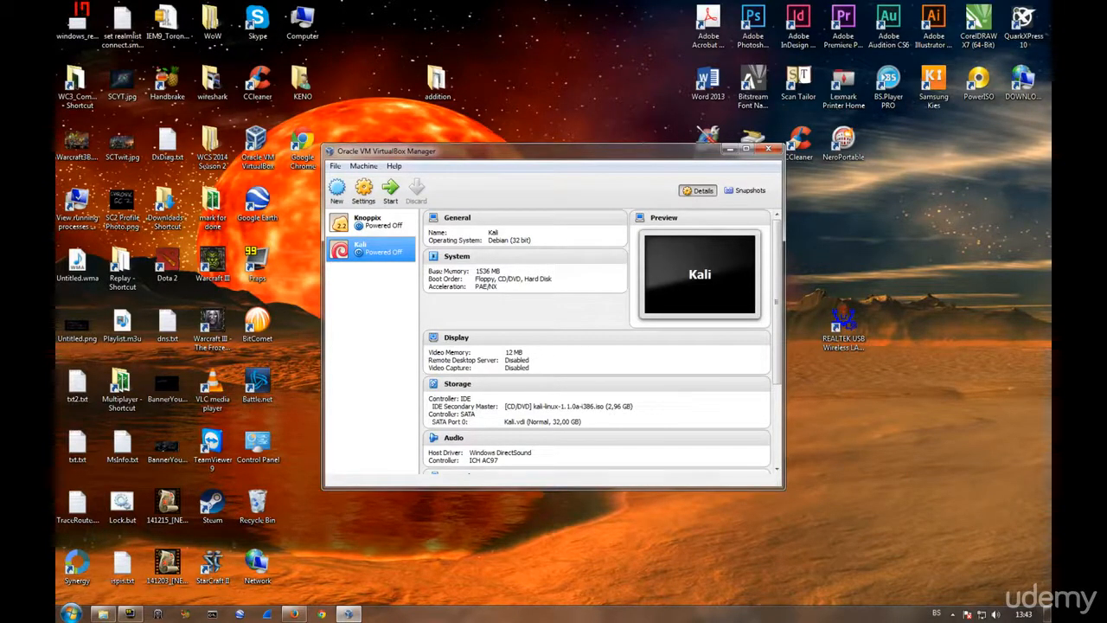
- Look through the wireless networks available to the Windows host, including the first two entries, and close the list
{"action": "left_click", "coordinate": [982, 615]}
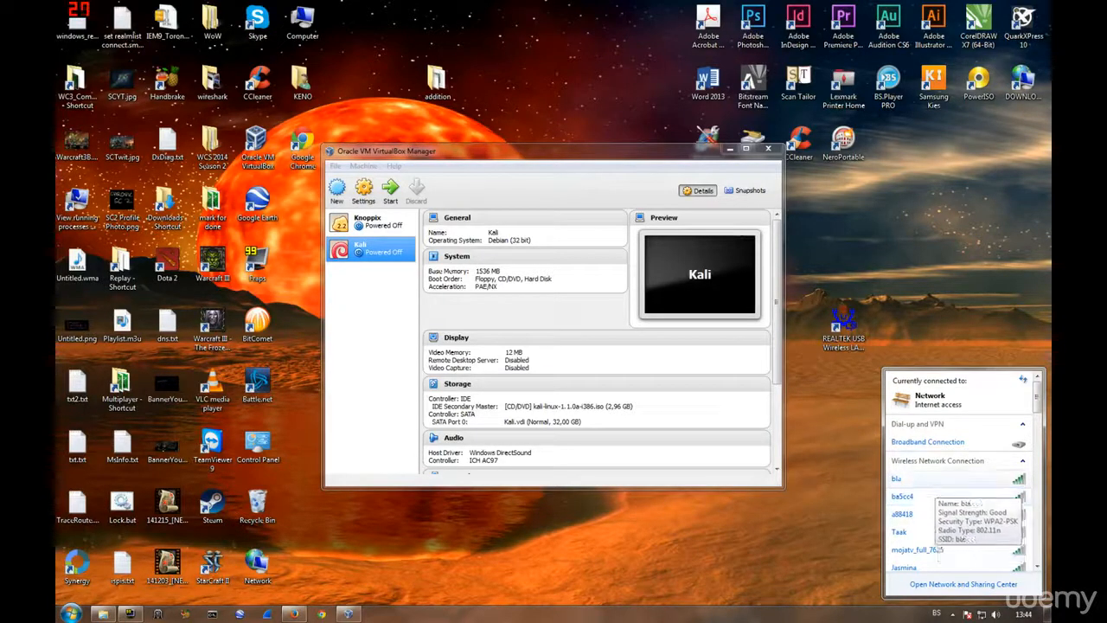
{"action": "left_click", "coordinate": [935, 481]}
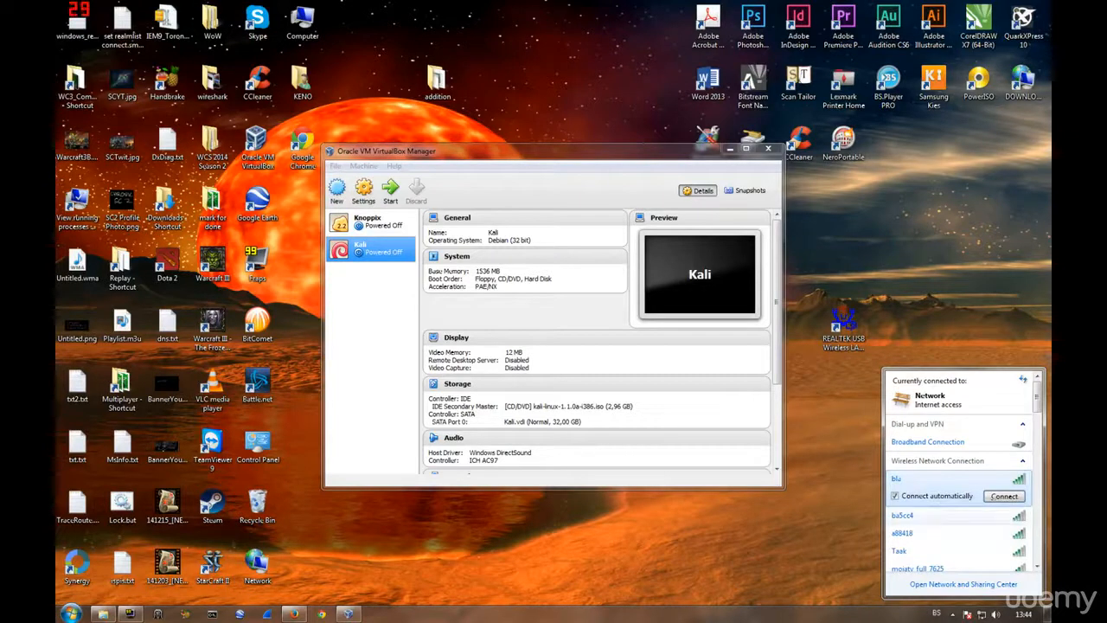
{"action": "left_click", "coordinate": [934, 516]}
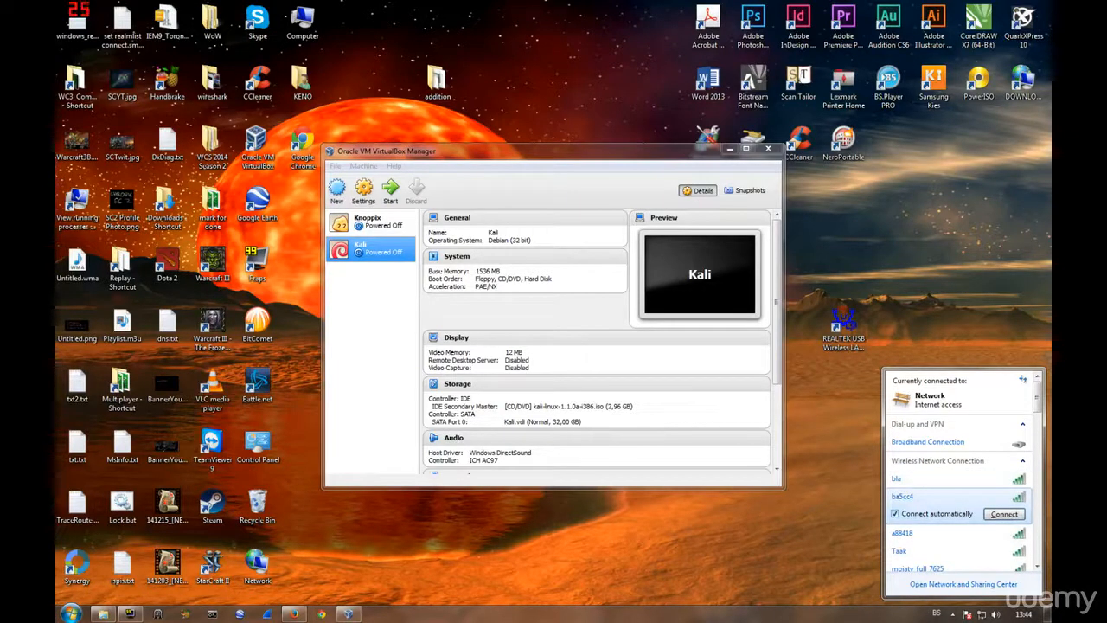
{"action": "left_click", "coordinate": [510, 99]}
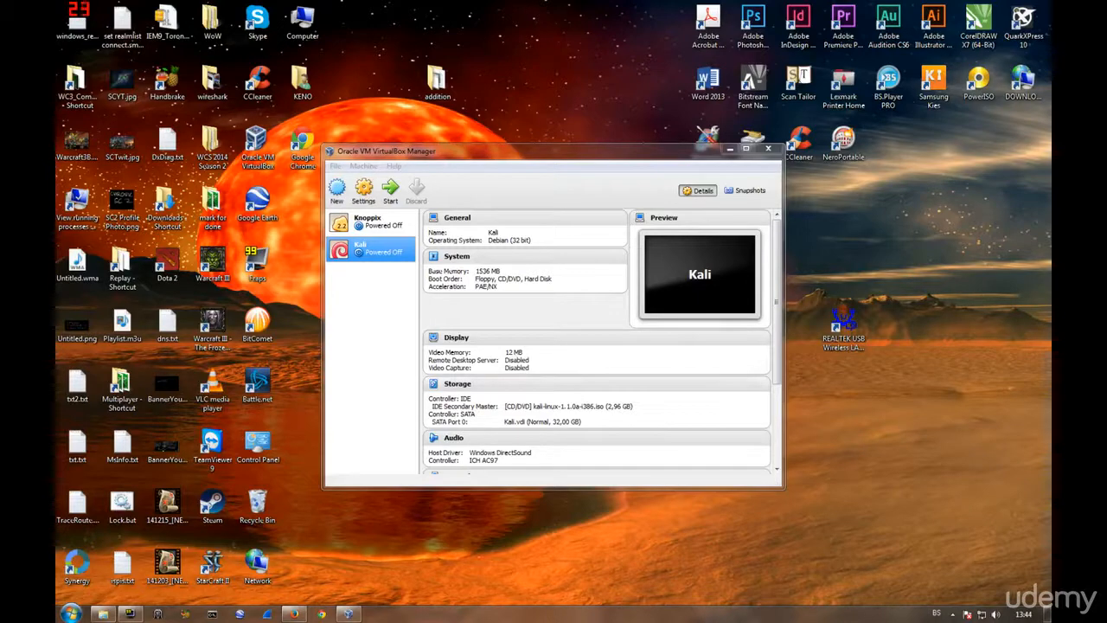
- In the Kali machine's USB settings, enable the USB 2.0 (EHCI) controller and remove the 11n USB [0200] device filter
{"action": "right_click", "coordinate": [357, 250]}
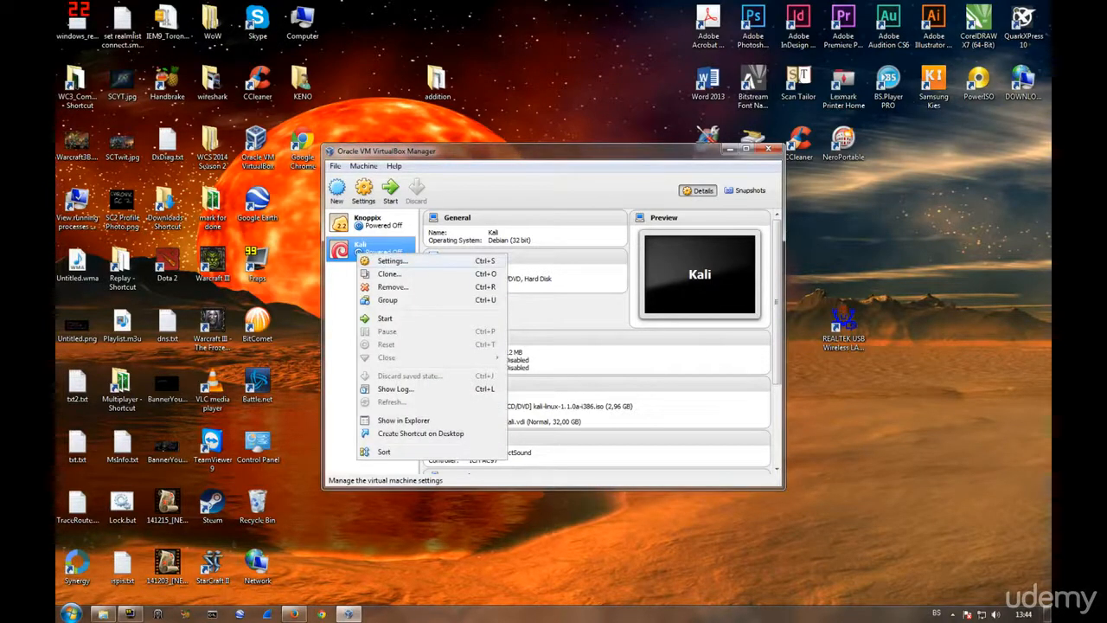
{"action": "left_click", "coordinate": [391, 260]}
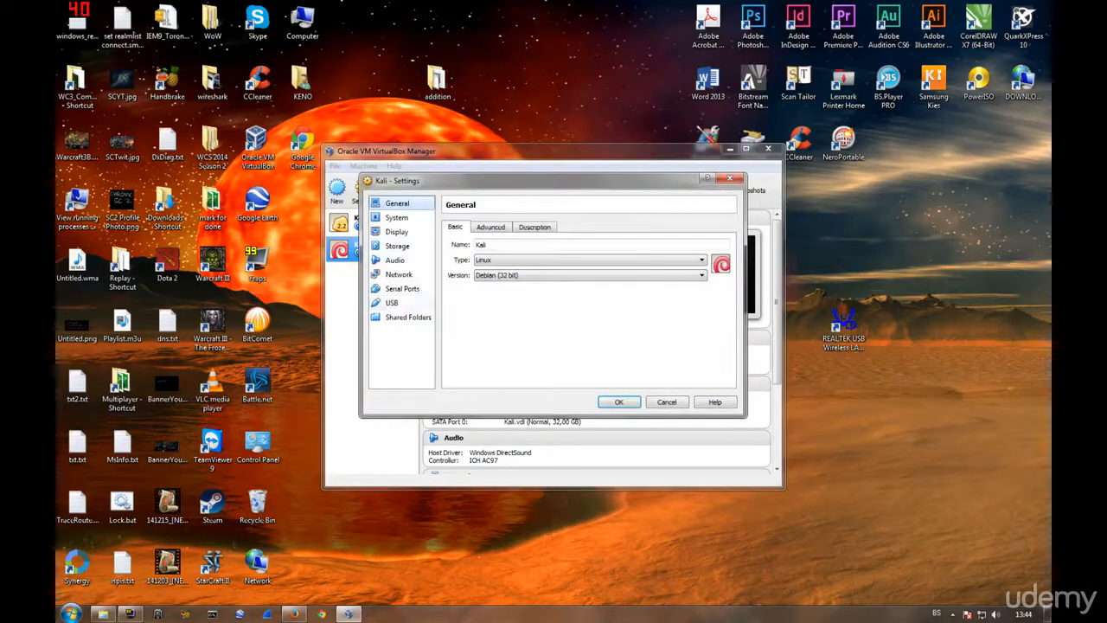
{"action": "left_click", "coordinate": [392, 303]}
{"action": "left_click", "coordinate": [461, 239]}
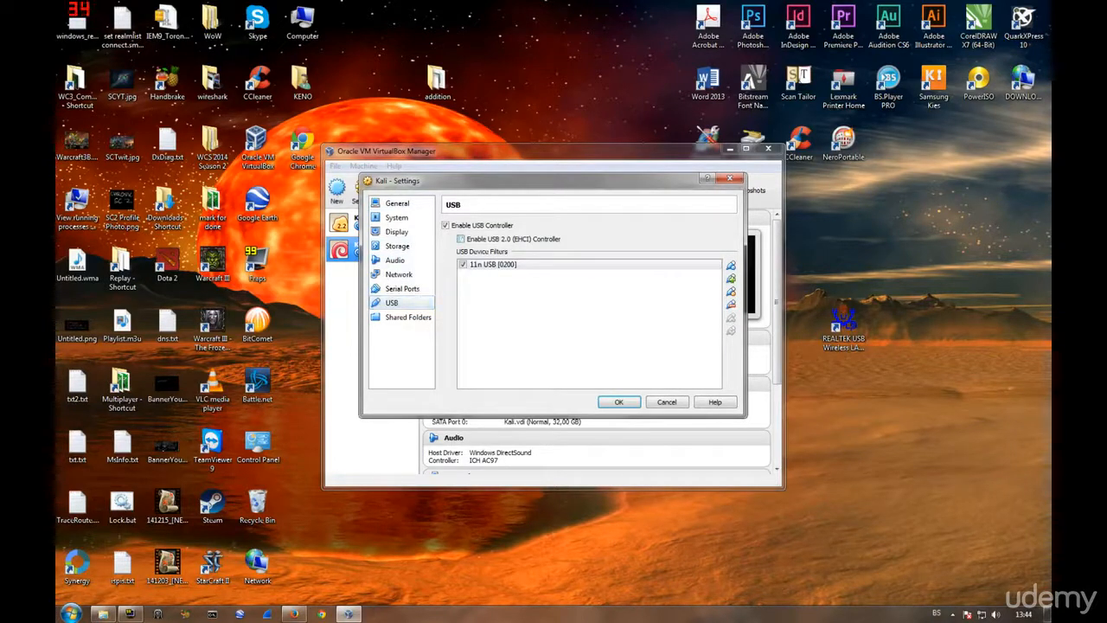
{"action": "left_click", "coordinate": [731, 305]}
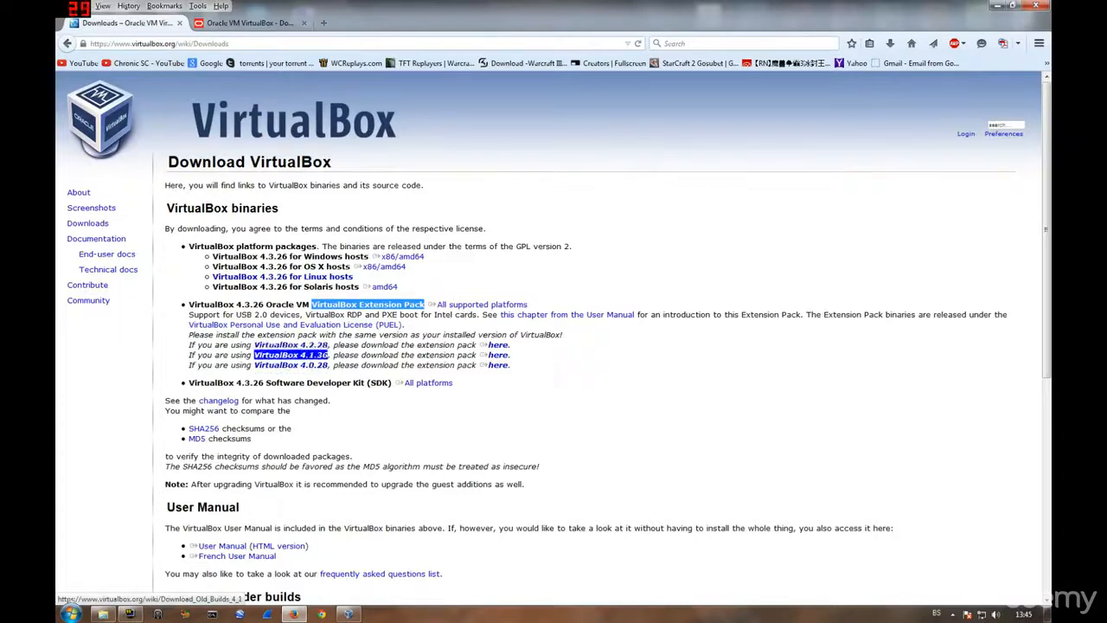
- In Firefox, view the VirtualBox Extension Pack downloads on the already opened Oracle download page
{"action": "left_click", "coordinate": [250, 23]}
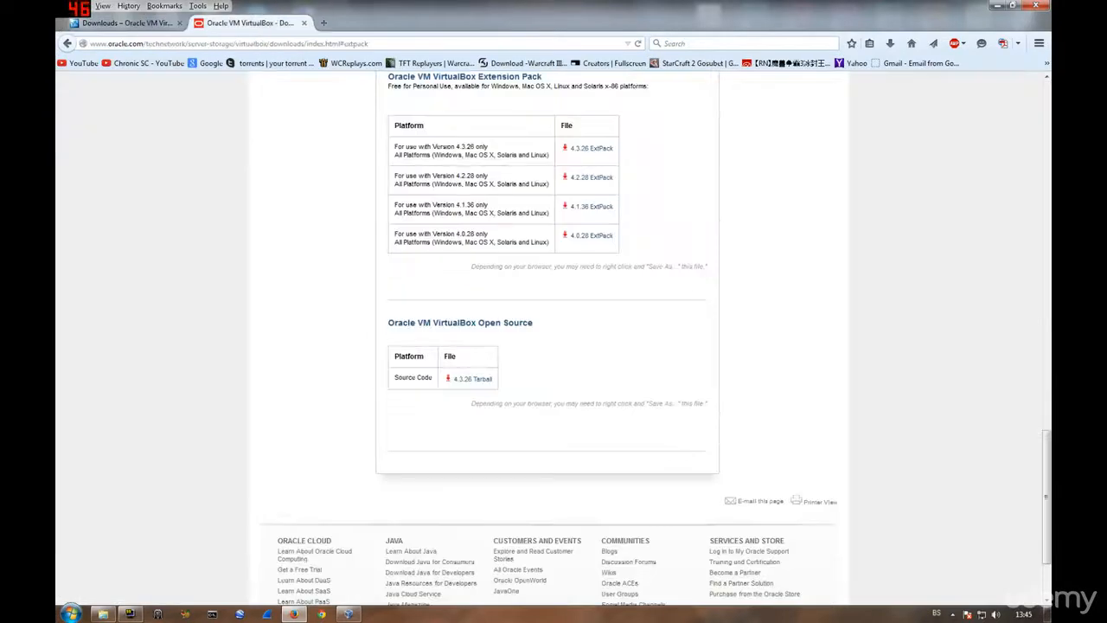
{"action": "scroll", "coordinate": [554, 337], "scroll_direction": "up", "scroll_amount": 3}
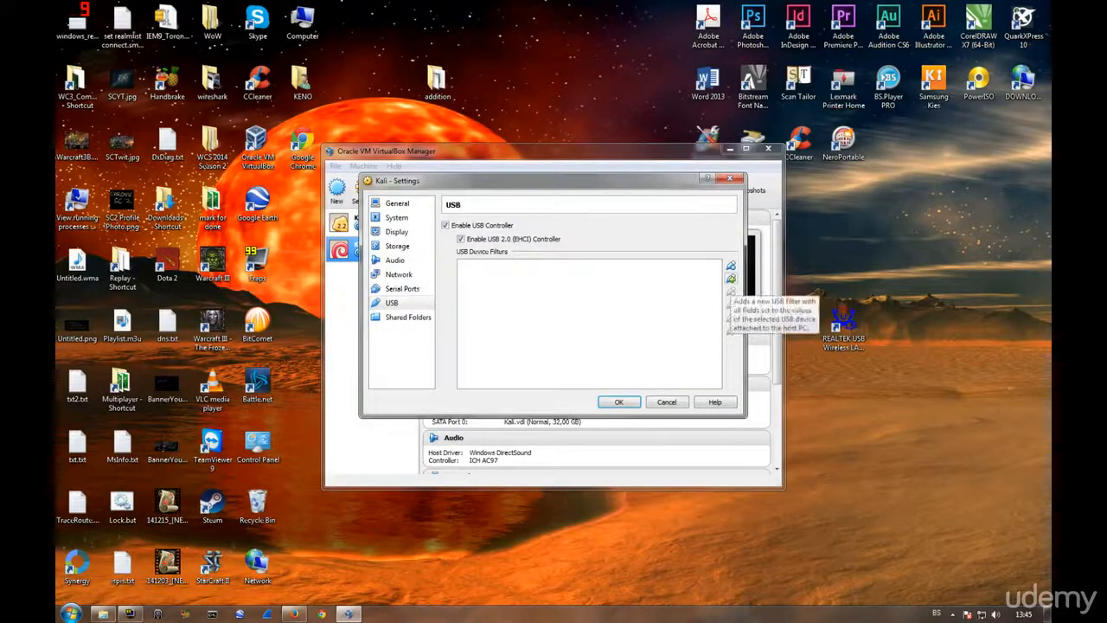
- Back in VirtualBox, add a USB device filter for 11n USB [0200] to the Kali machine and save the settings
{"action": "left_click", "coordinate": [731, 278]}
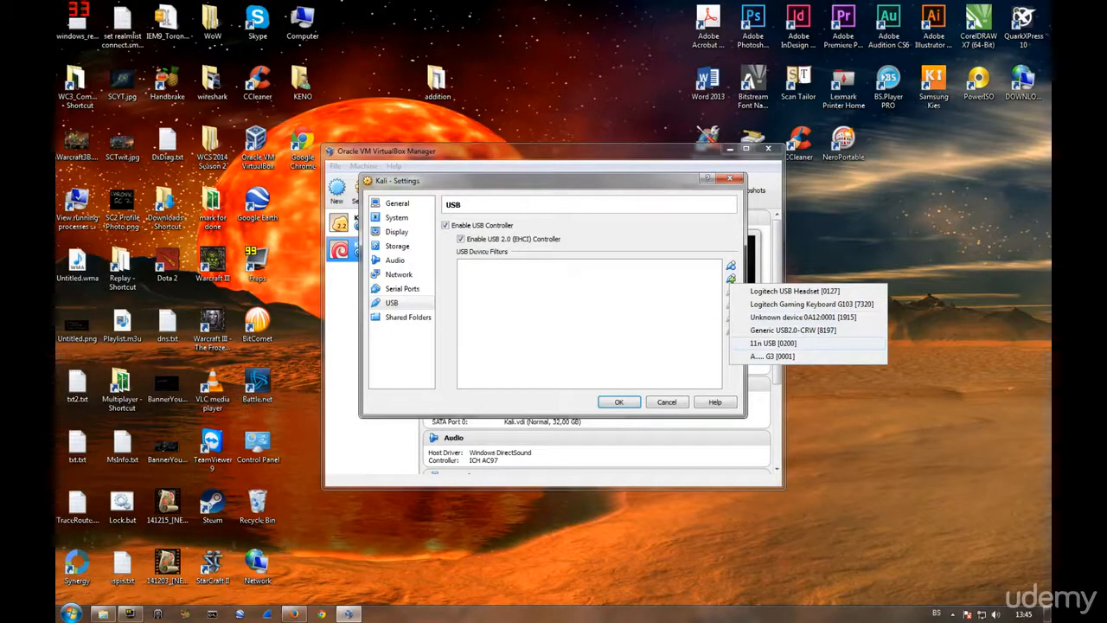
{"action": "left_click", "coordinate": [774, 343]}
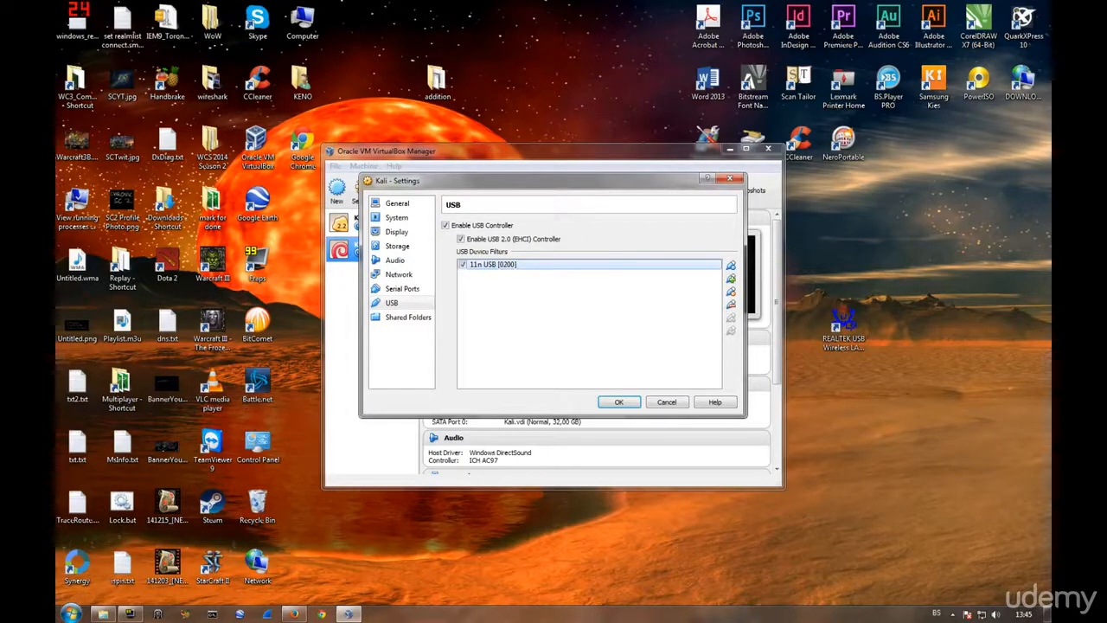
{"action": "left_click", "coordinate": [619, 402]}
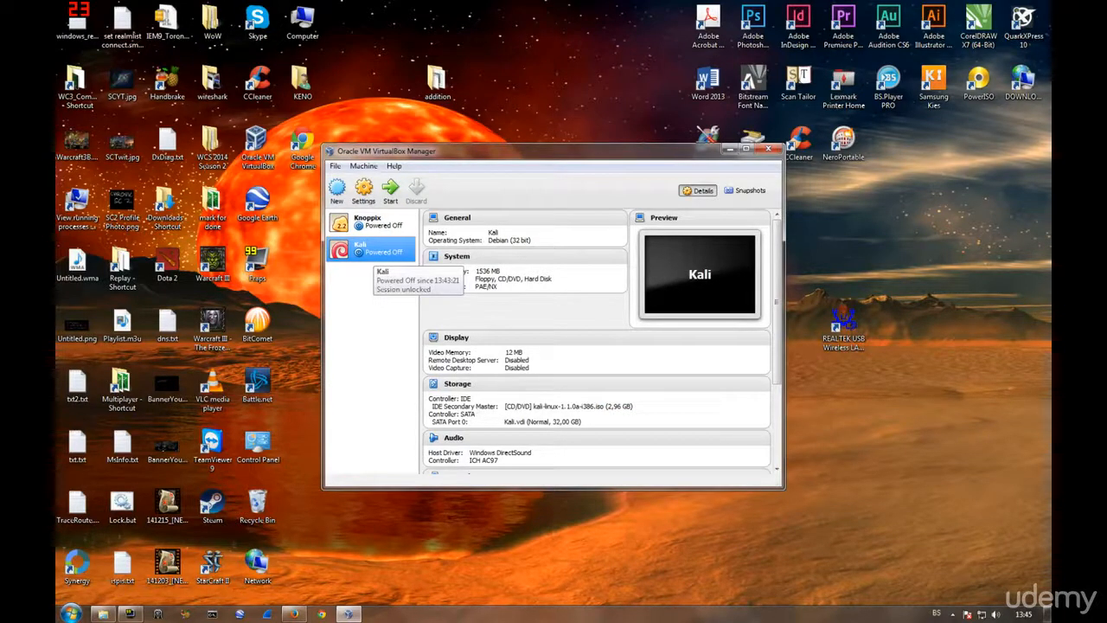
- Start the Kali virtual machine with its default boot entry, and reposition and slightly enlarge its window clear of the machine list
{"action": "double_click", "coordinate": [372, 251]}
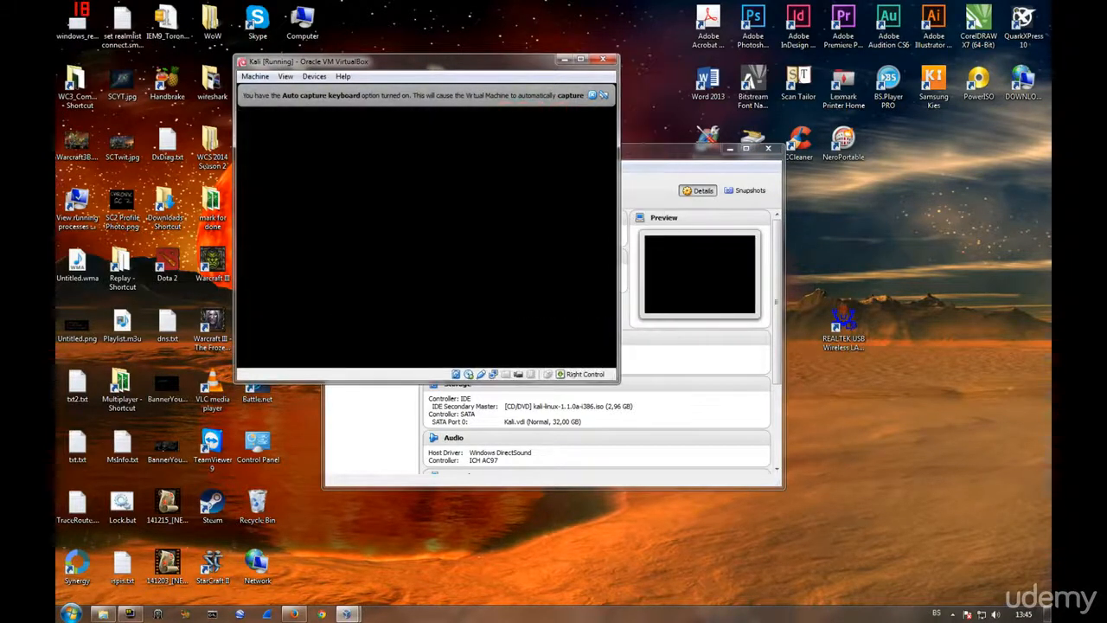
{"action": "key", "text": "Return"}
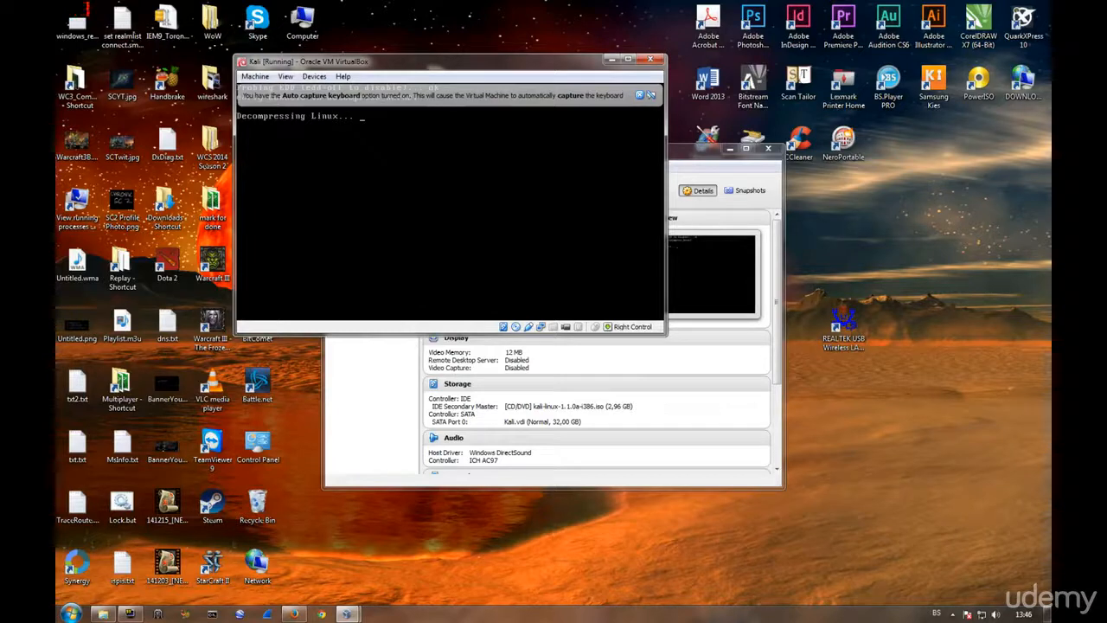
{"action": "left_click_drag", "start_coordinate": [512, 72], "coordinate": [624, 184]}
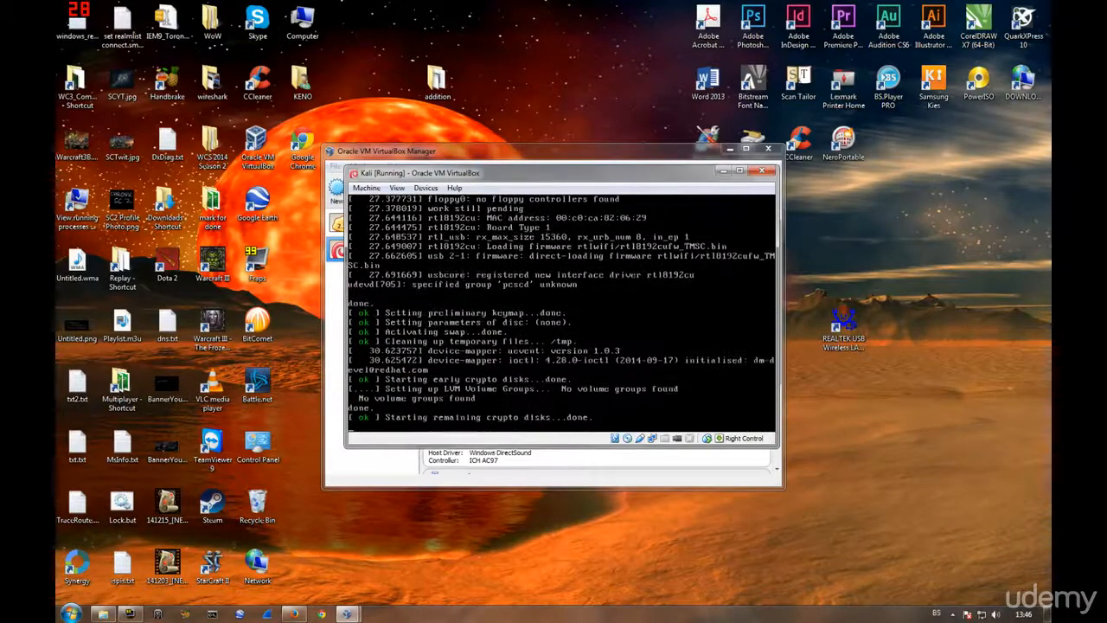
{"action": "left_click_drag", "start_coordinate": [599, 176], "coordinate": [595, 119]}
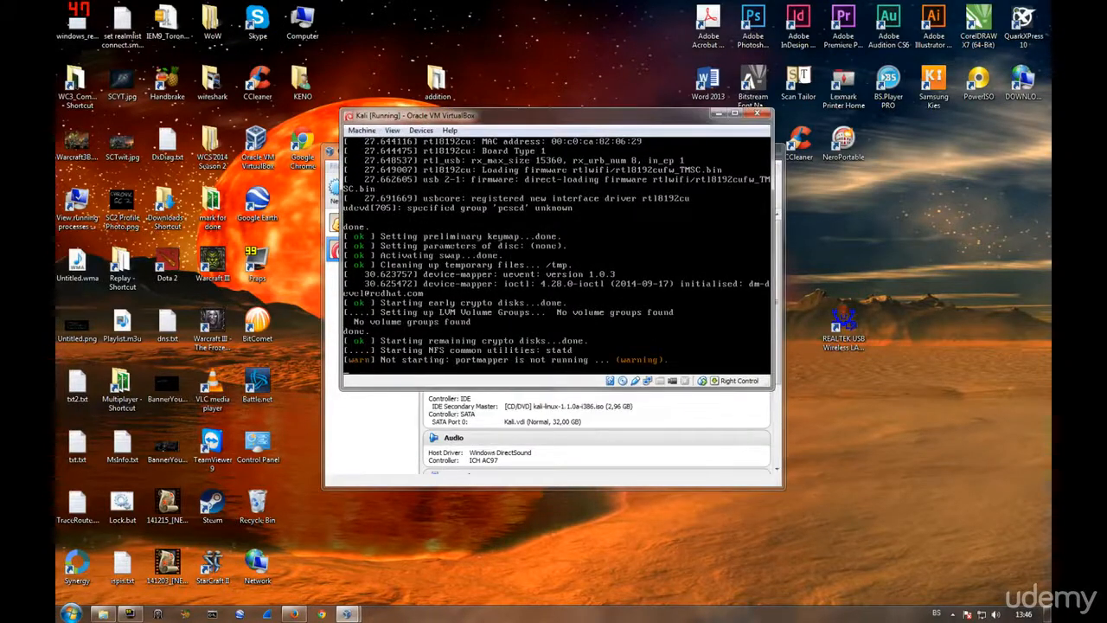
{"action": "left_click_drag", "start_coordinate": [772, 390], "coordinate": [794, 412]}
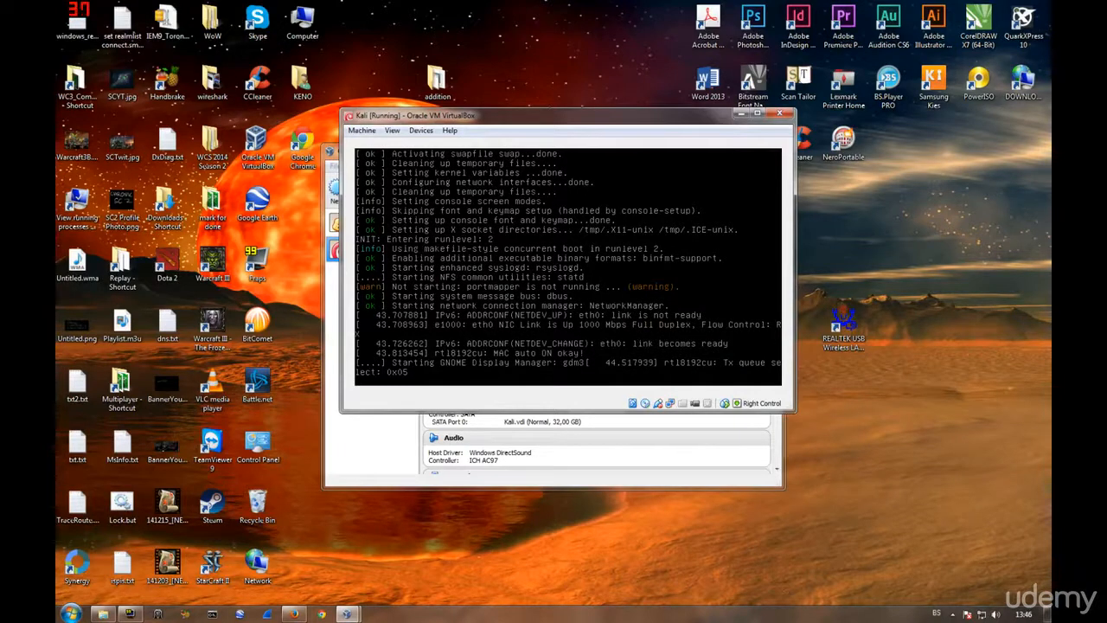
{"action": "left_click_drag", "start_coordinate": [638, 125], "coordinate": [733, 121]}
- Check the USB controller options in the running Kali machine's settings and close them without changes
{"action": "right_click", "coordinate": [349, 250]}
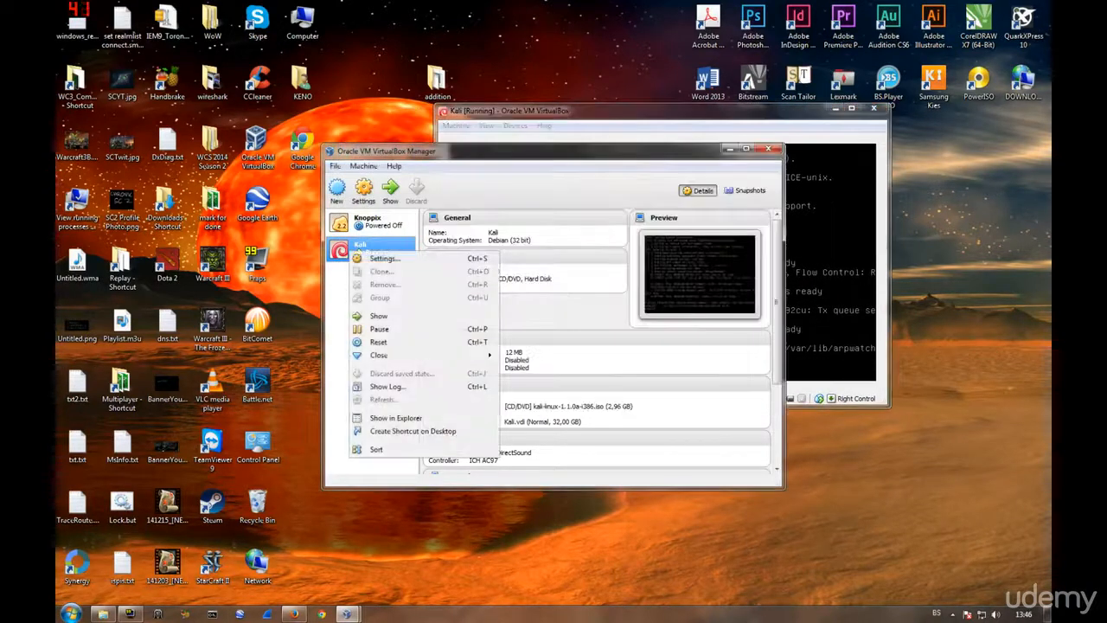
{"action": "left_click", "coordinate": [385, 258]}
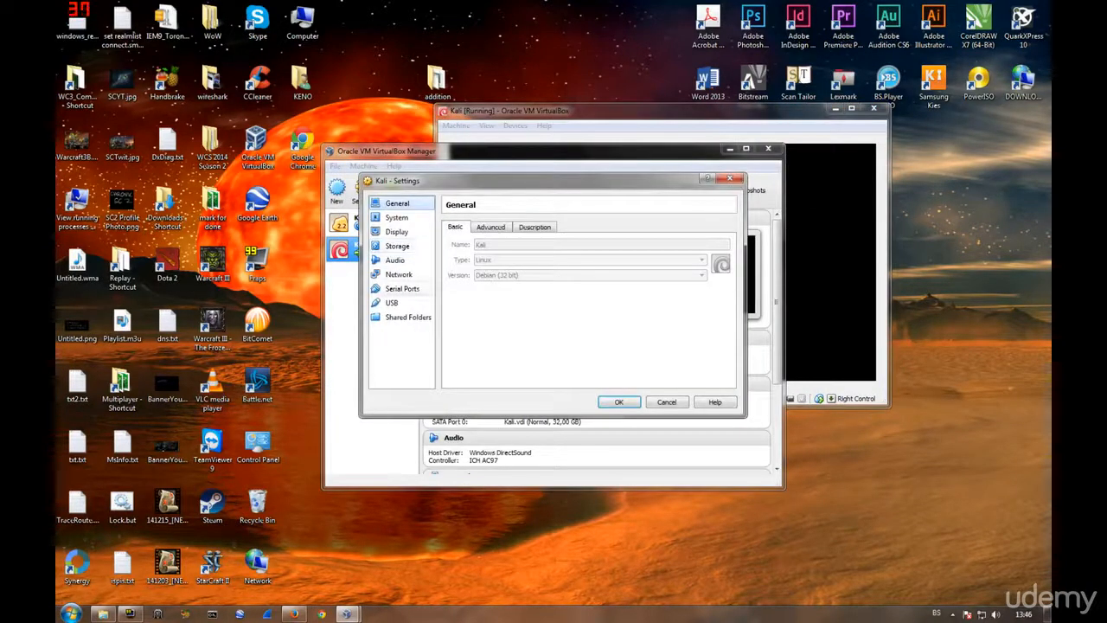
{"action": "left_click", "coordinate": [392, 302]}
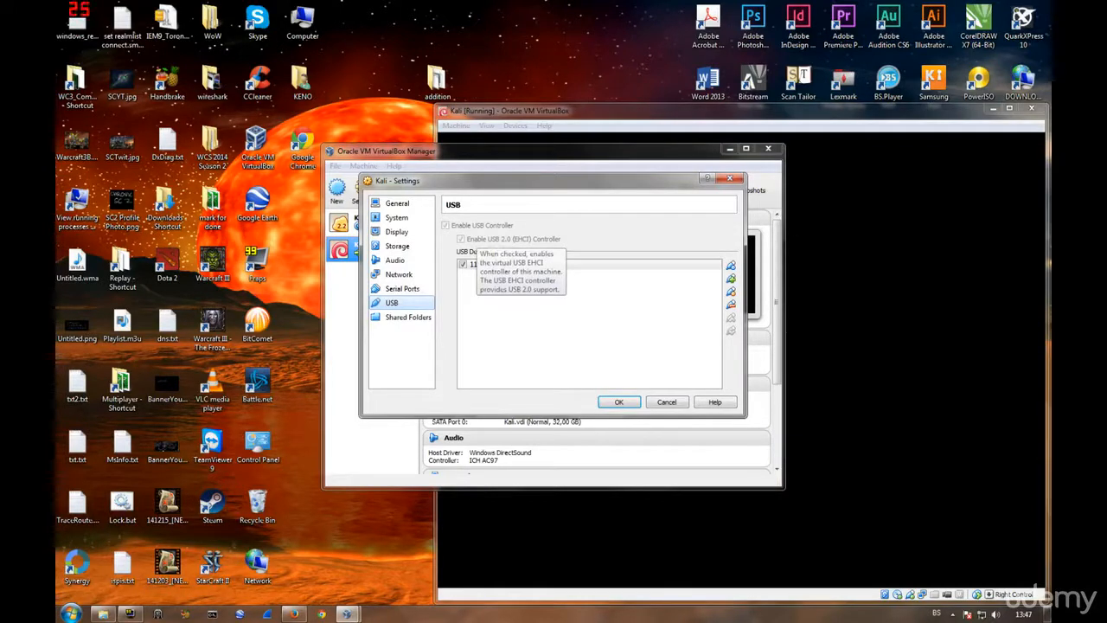
{"action": "left_click", "coordinate": [730, 178]}
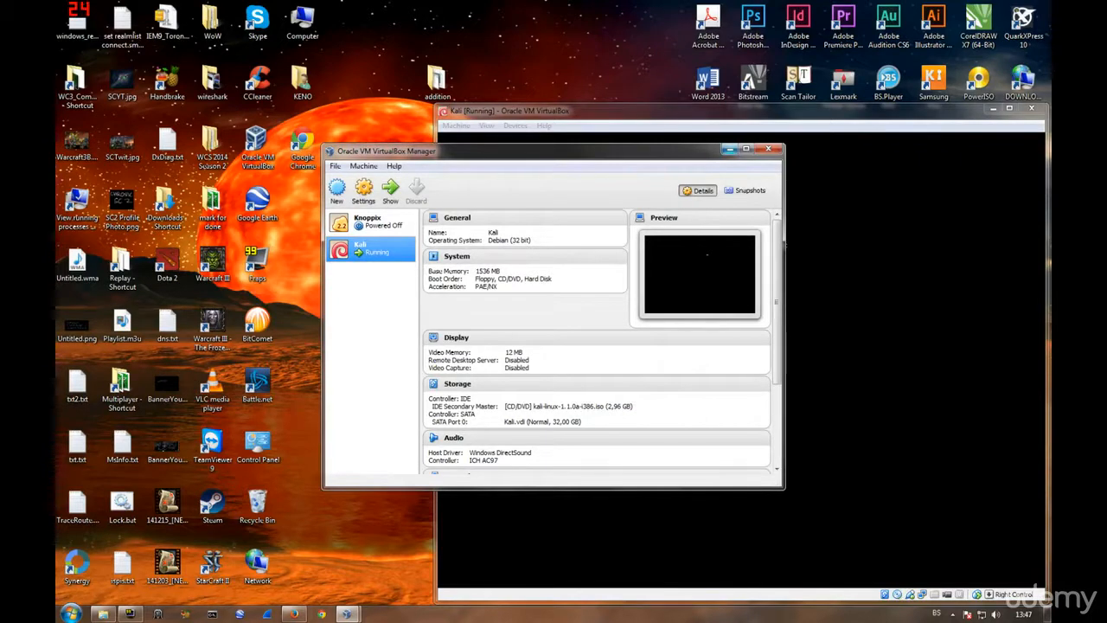
- Minimize the VirtualBox Manager and move the running Kali window toward the middle of the desktop
{"action": "left_click", "coordinate": [730, 149]}
{"action": "left_click_drag", "start_coordinate": [782, 117], "coordinate": [585, 64]}
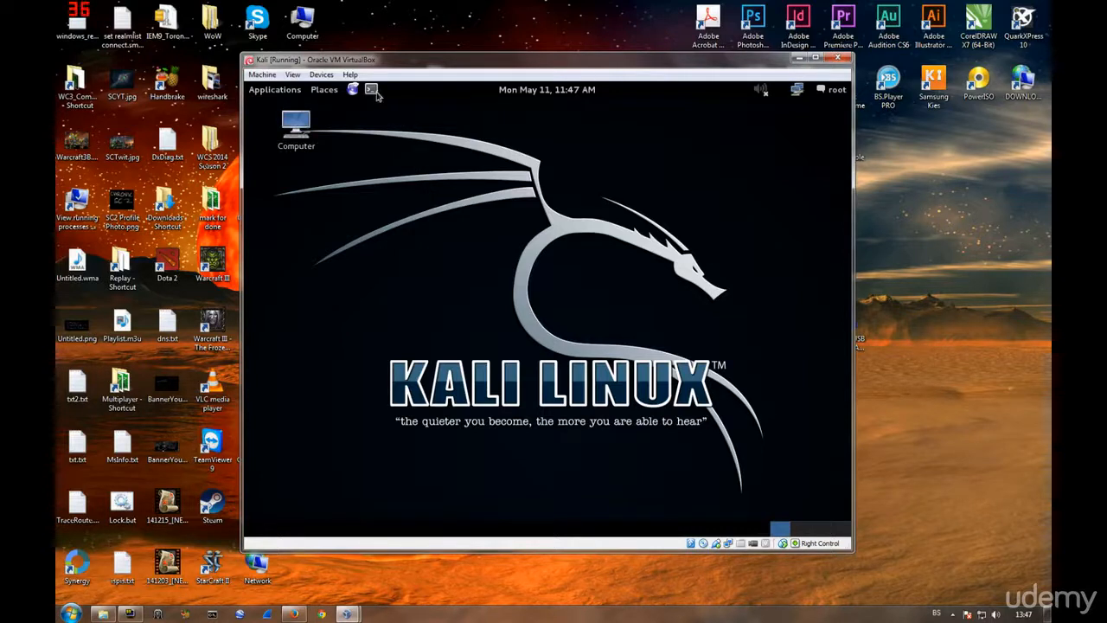
- Open a maximized terminal in Kali and enlarge its text for readability
{"action": "left_click", "coordinate": [372, 90]}
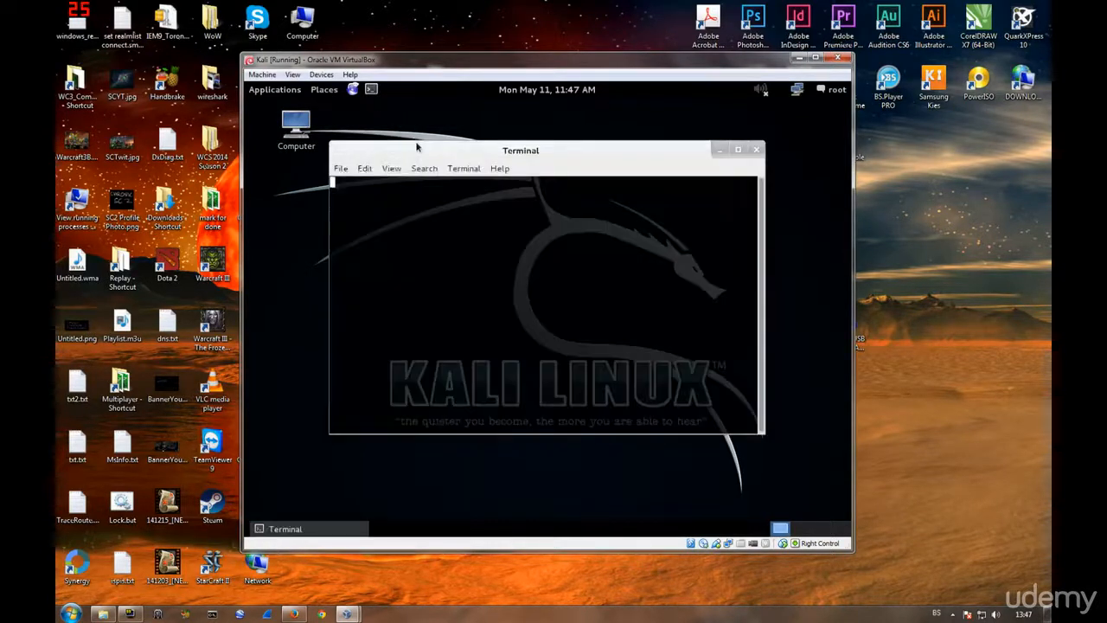
{"action": "double_click", "coordinate": [541, 151]}
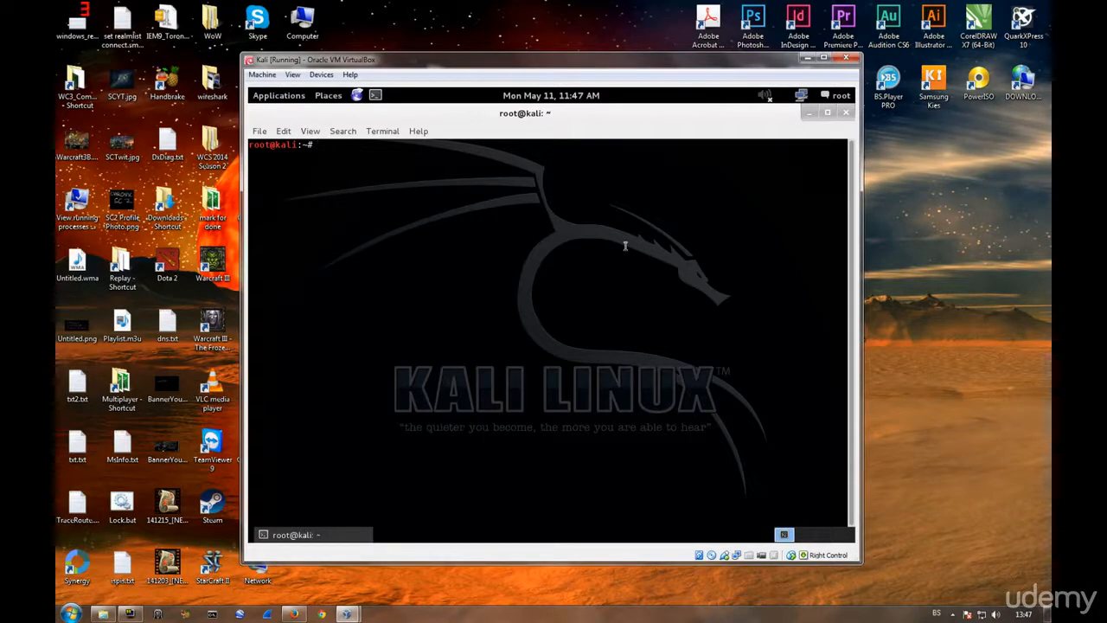
{"action": "key", "text": "ctrl+plus"}
{"action": "key", "text": "ctrl+plus"}
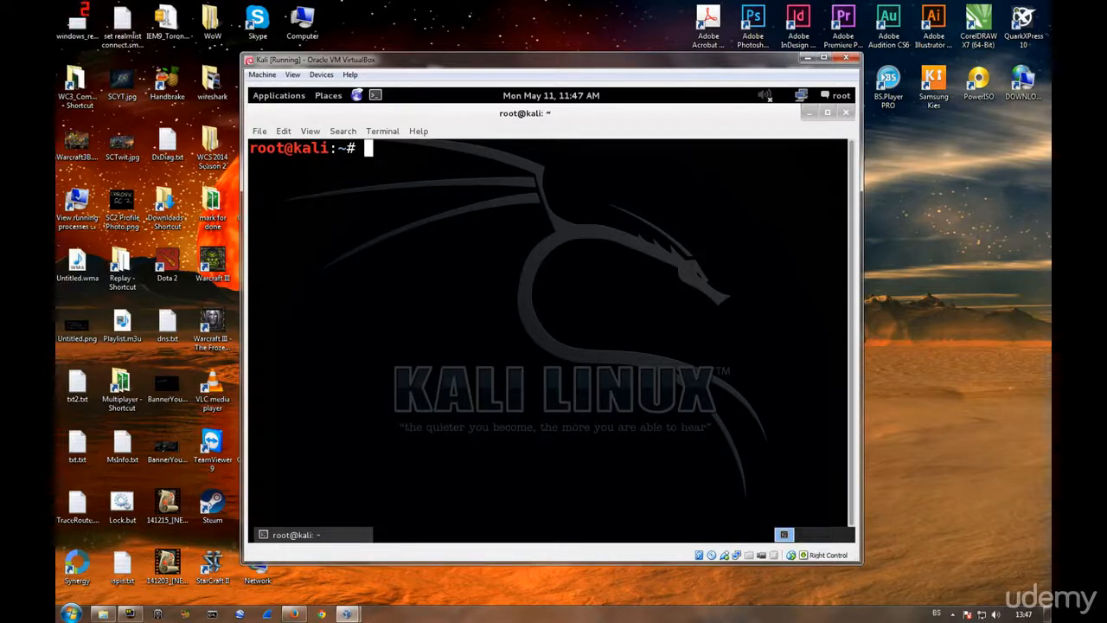
- List the network interfaces with ifconfig and examine the wlan0 and eth0 entries in the output
{"action": "type", "text": "ifc"}
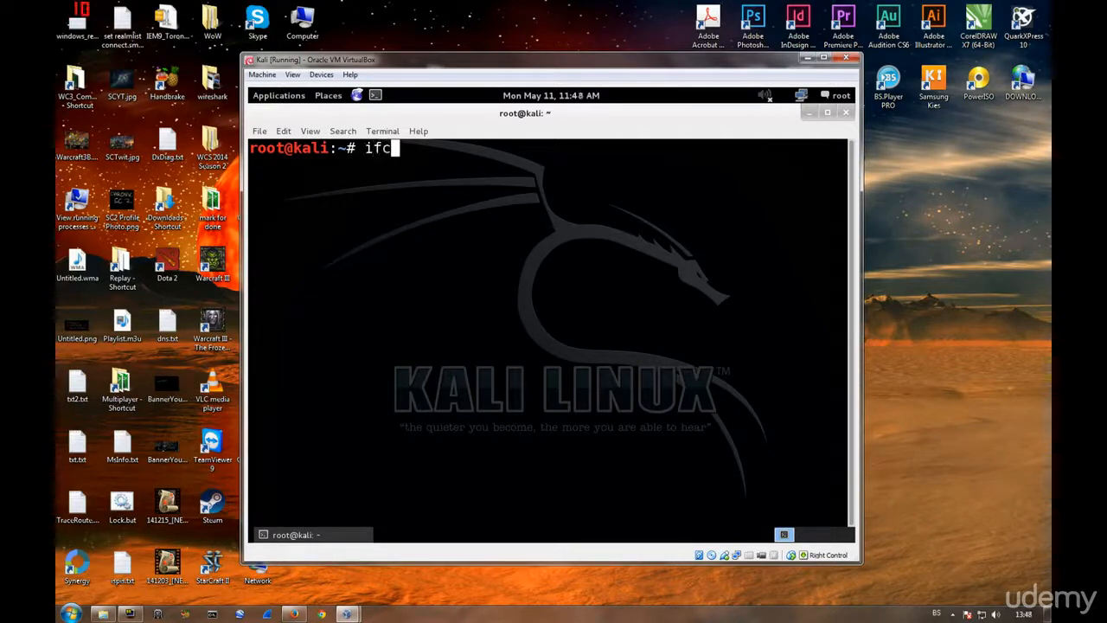
{"action": "type", "text": "onfig"}
{"action": "key", "text": "Return"}
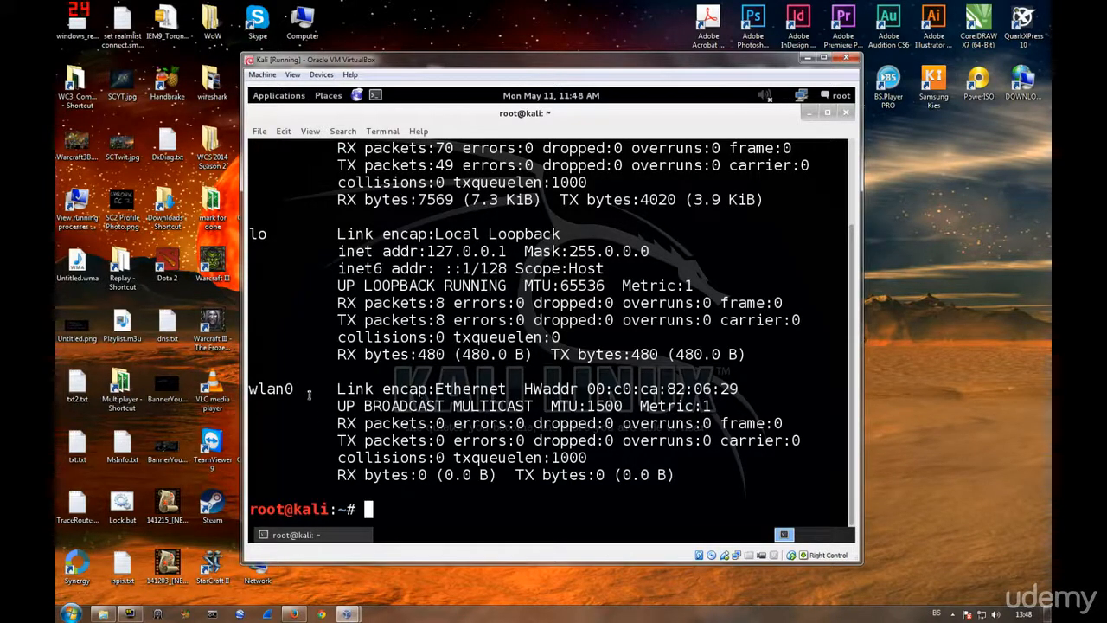
{"action": "left_click_drag", "start_coordinate": [296, 388], "coordinate": [249, 389]}
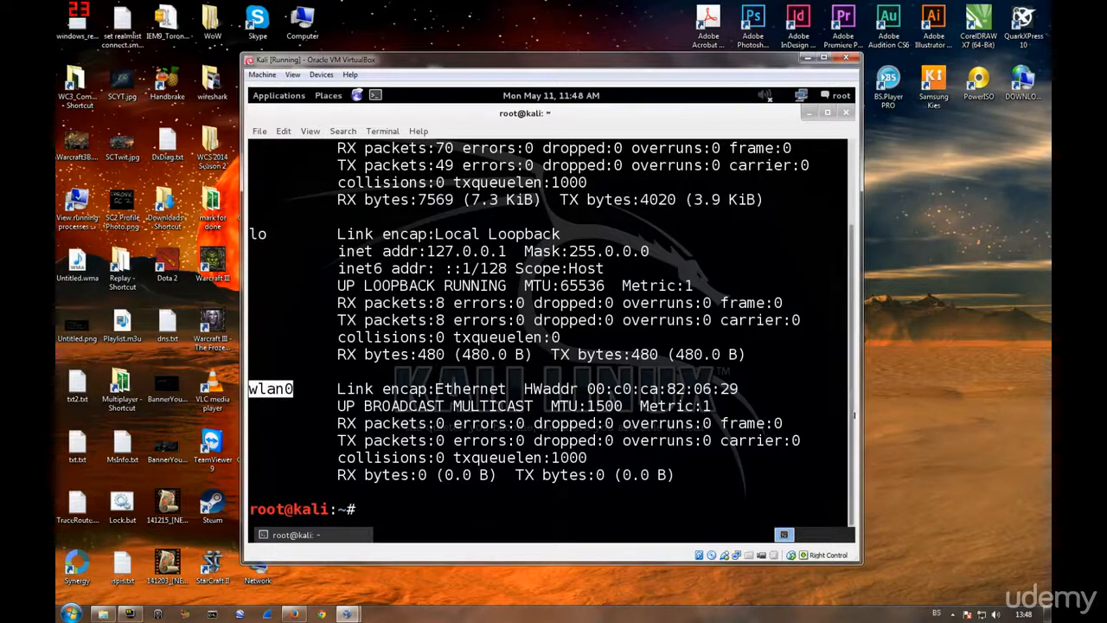
{"action": "scroll", "coordinate": [849, 436], "scroll_direction": "up", "scroll_amount": 2}
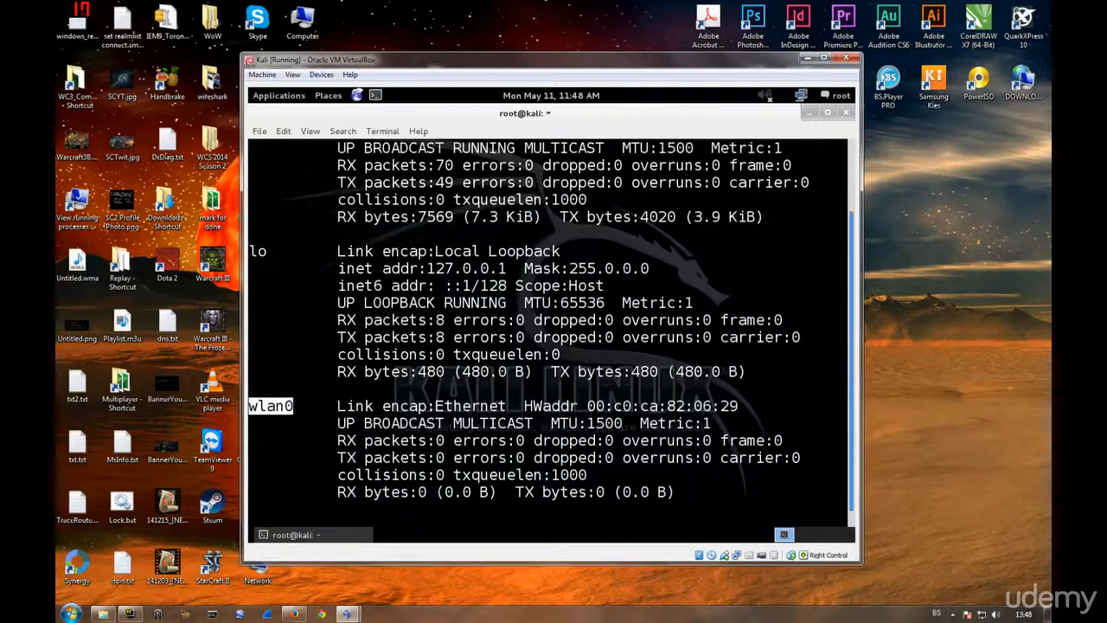
{"action": "scroll", "coordinate": [843, 336], "scroll_direction": "up", "scroll_amount": 1}
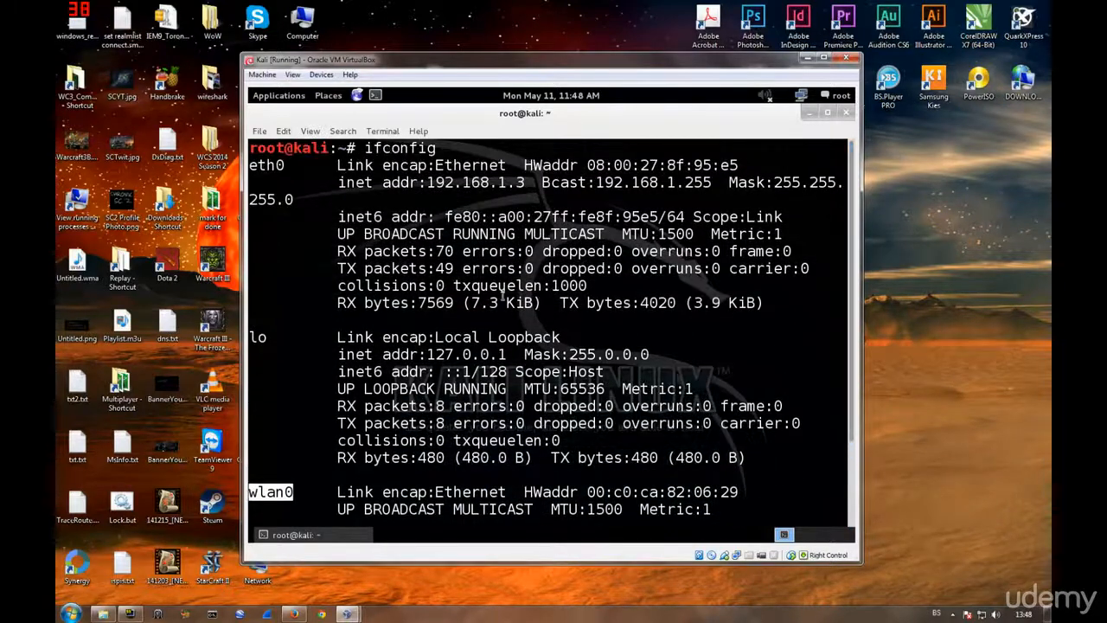
{"action": "double_click", "coordinate": [270, 165]}
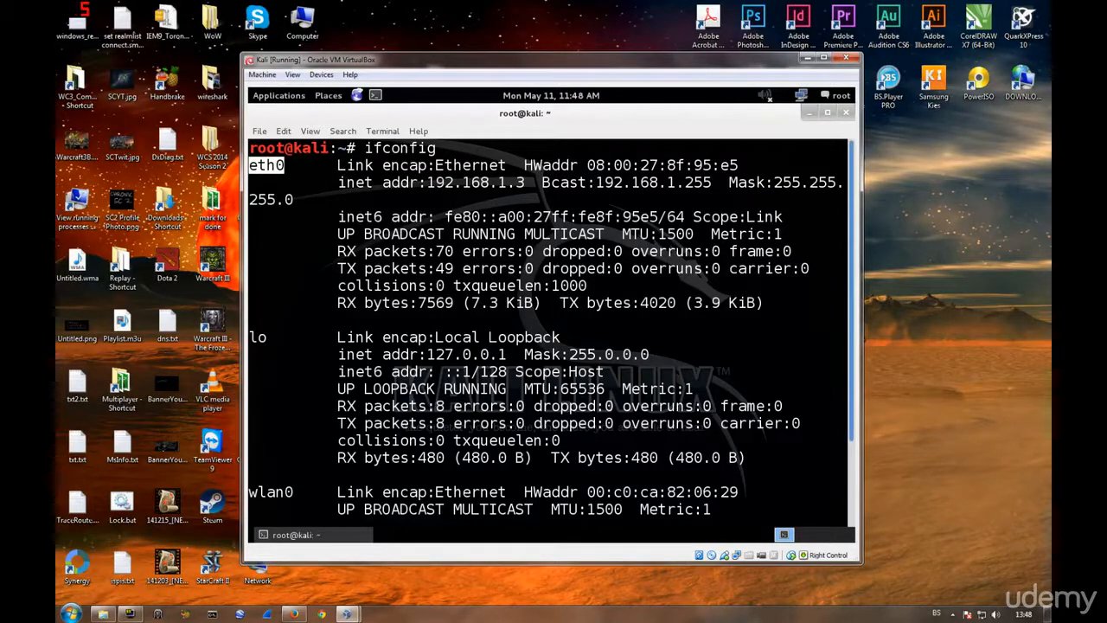
{"action": "left_click_drag", "start_coordinate": [853, 283], "coordinate": [854, 369]}
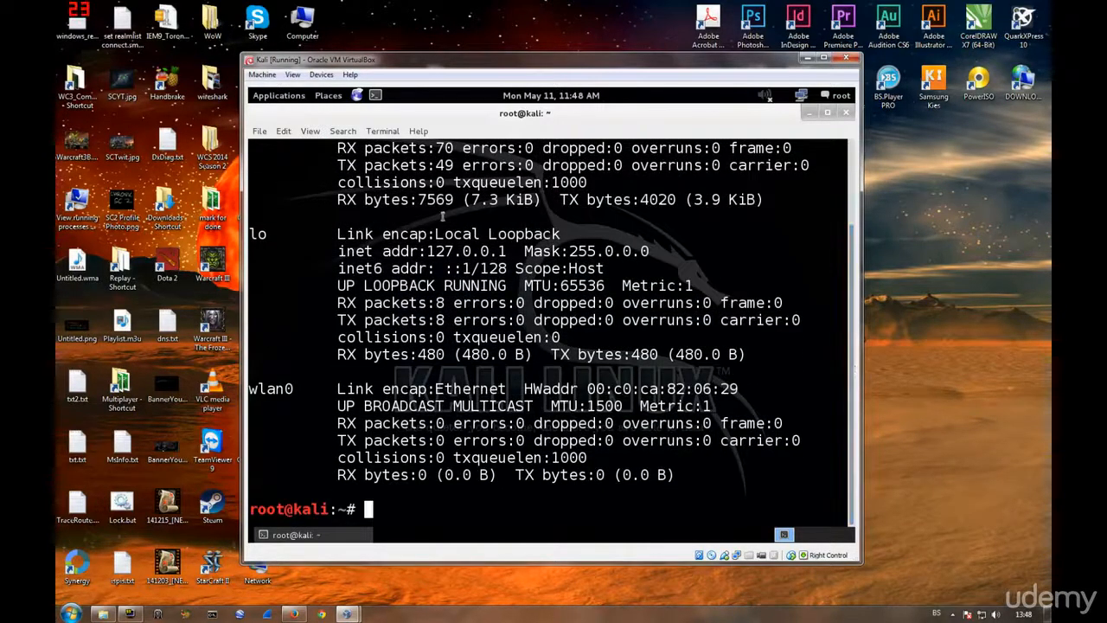
- Set Adapter 1's promiscuous mode to Allow All in the running machine's network settings and save the change
{"action": "left_click", "coordinate": [321, 75]}
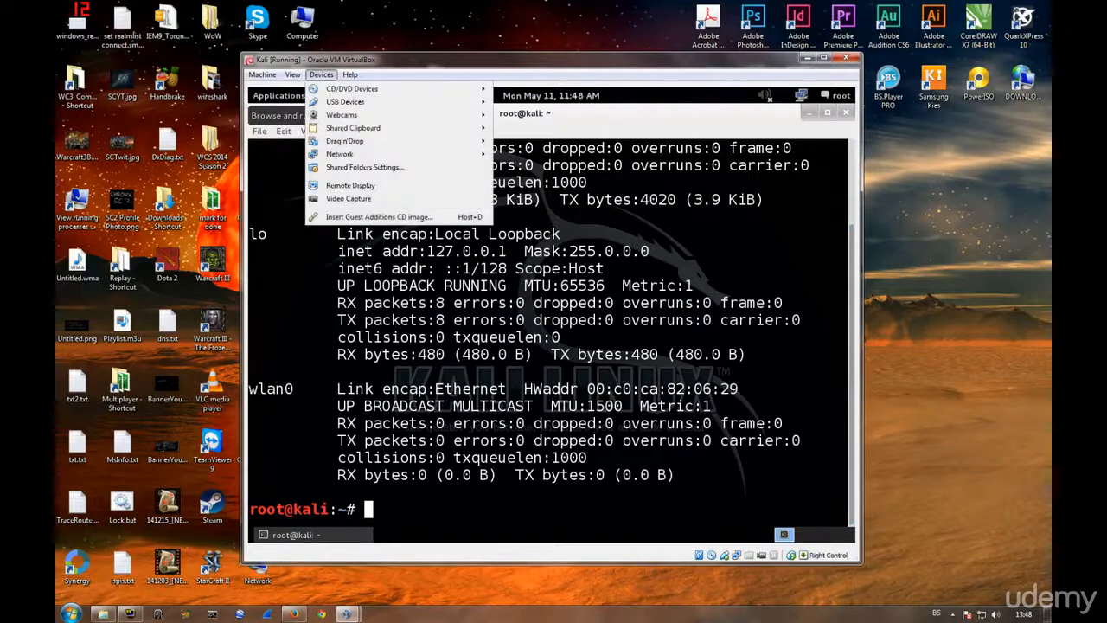
{"action": "mouse_move", "coordinate": [372, 154]}
{"action": "left_click", "coordinate": [538, 156]}
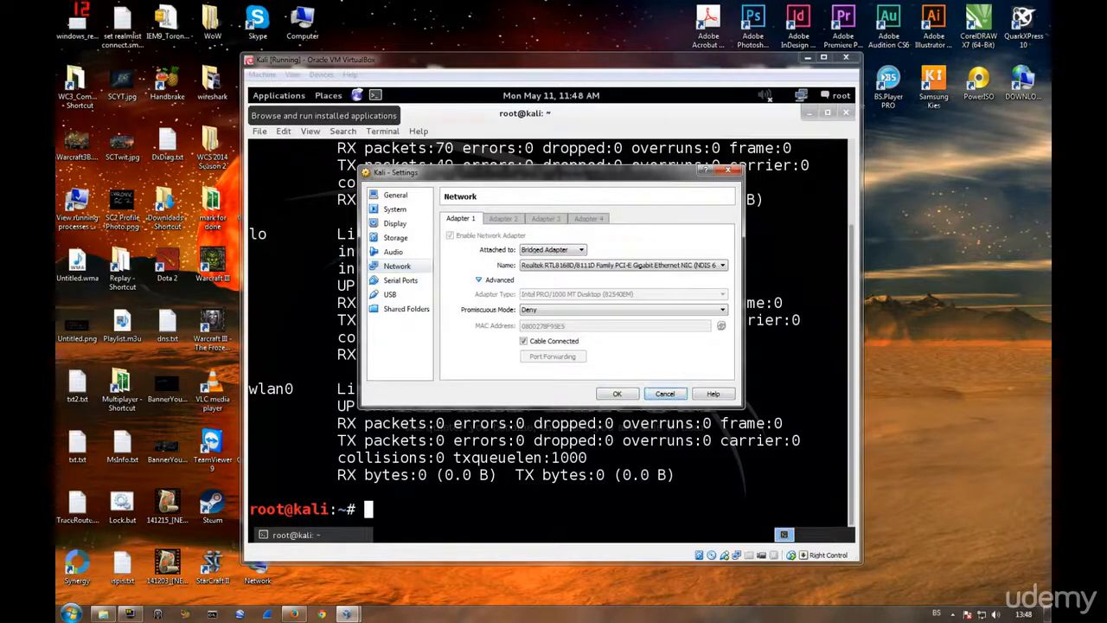
{"action": "left_click", "coordinate": [623, 308]}
{"action": "key", "text": "Escape"}
{"action": "left_click", "coordinate": [623, 309]}
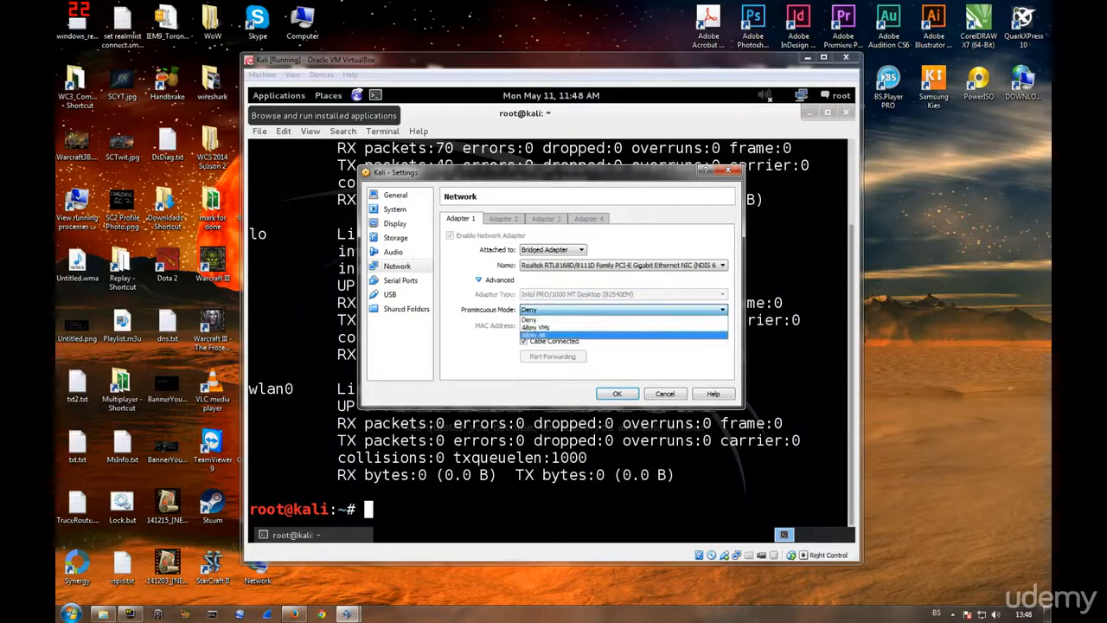
{"action": "left_click", "coordinate": [623, 334]}
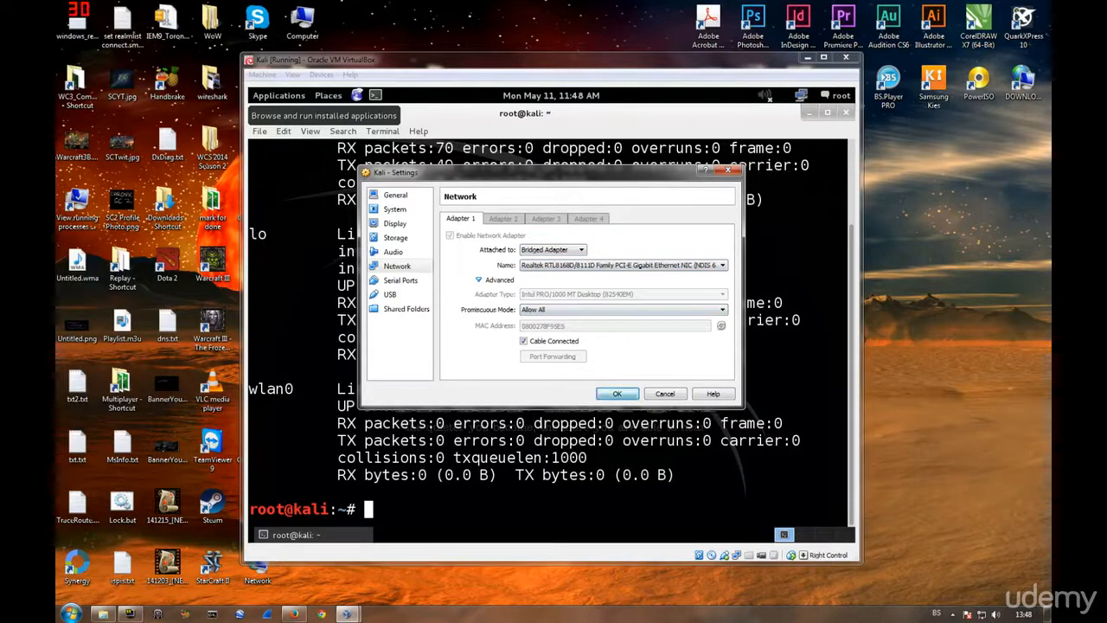
{"action": "left_click", "coordinate": [617, 393]}
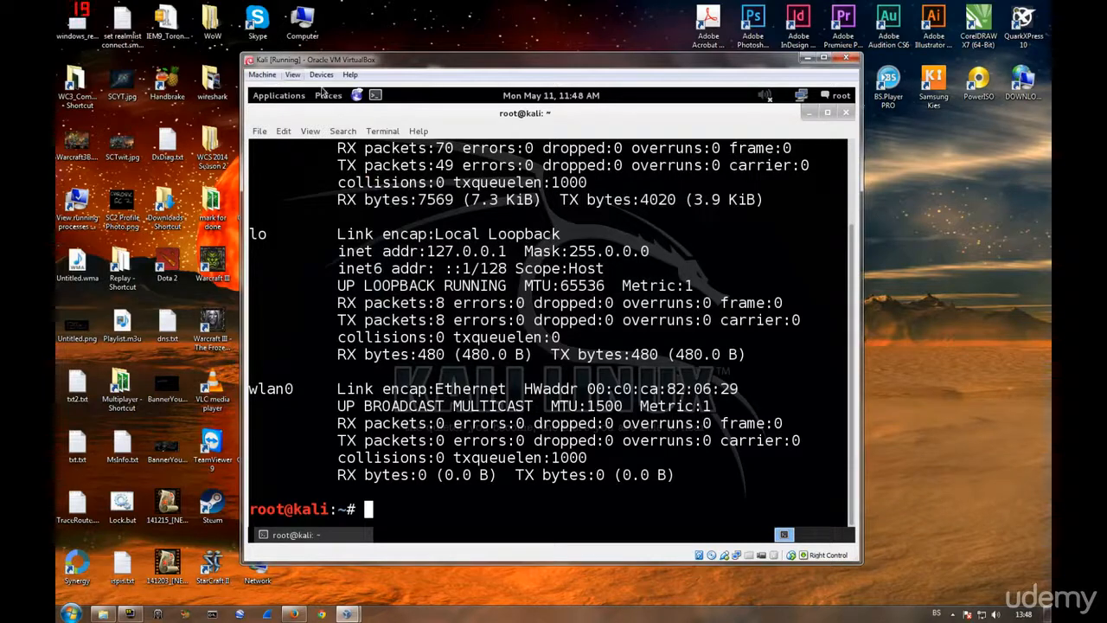
- Reopen the machine's network settings to review the Adapter 1 configuration, and close them without changes
{"action": "left_click", "coordinate": [321, 74]}
{"action": "mouse_move", "coordinate": [346, 154]}
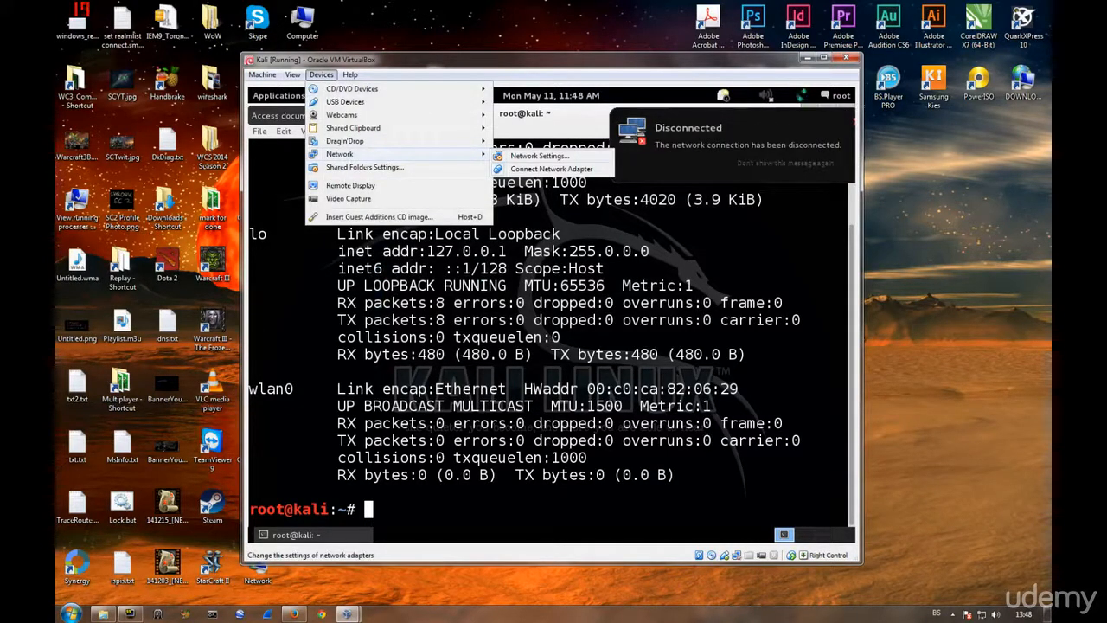
{"action": "left_click", "coordinate": [538, 156]}
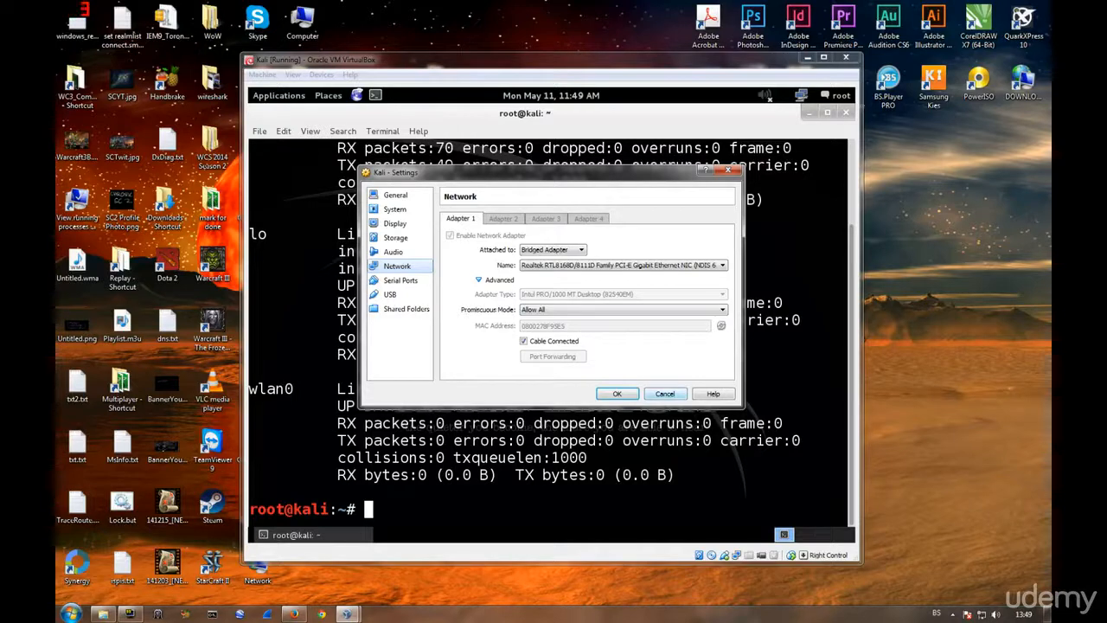
{"action": "left_click", "coordinate": [664, 394]}
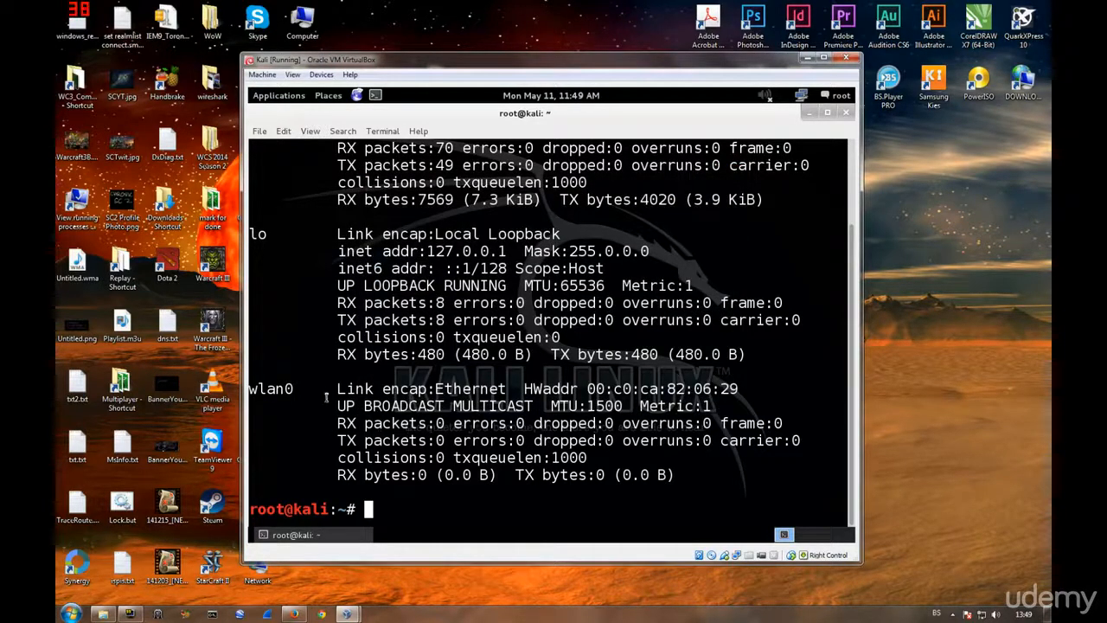
{"action": "left_click_drag", "start_coordinate": [296, 393], "coordinate": [253, 391]}
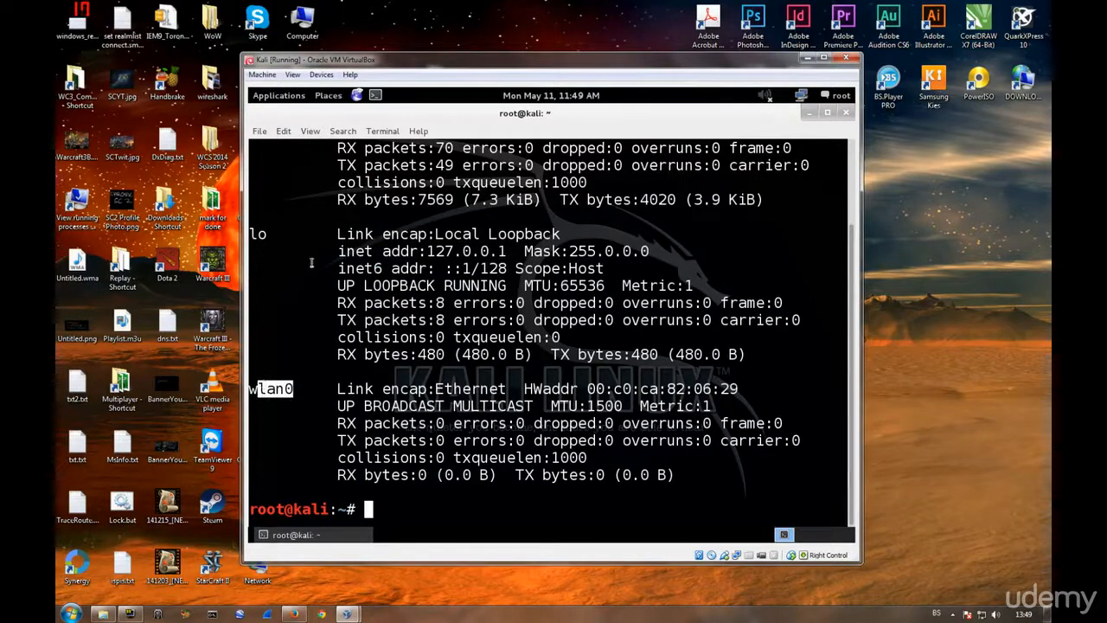
{"action": "type", "text": "ifconfig"}
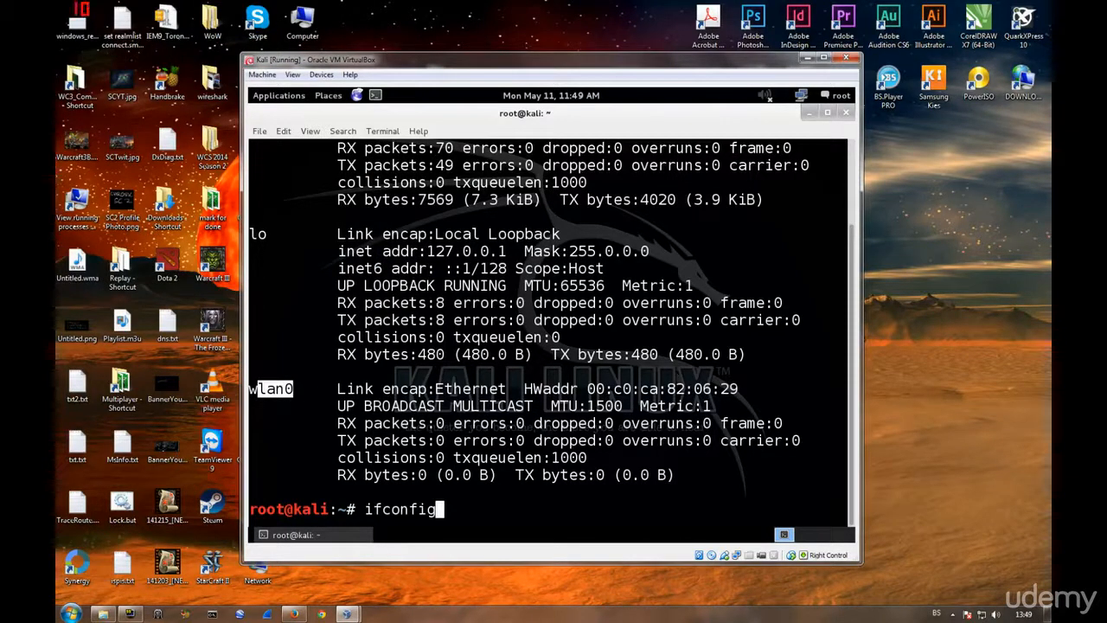
{"action": "key", "text": "BackSpace"}
{"action": "key", "text": "BackSpace"}
{"action": "key", "text": "BackSpace"}
{"action": "key", "text": "BackSpace"}
{"action": "key", "text": "BackSpace"}
{"action": "key", "text": "BackSpace"}
{"action": "key", "text": "BackSpace"}
{"action": "key", "text": "BackSpace"}
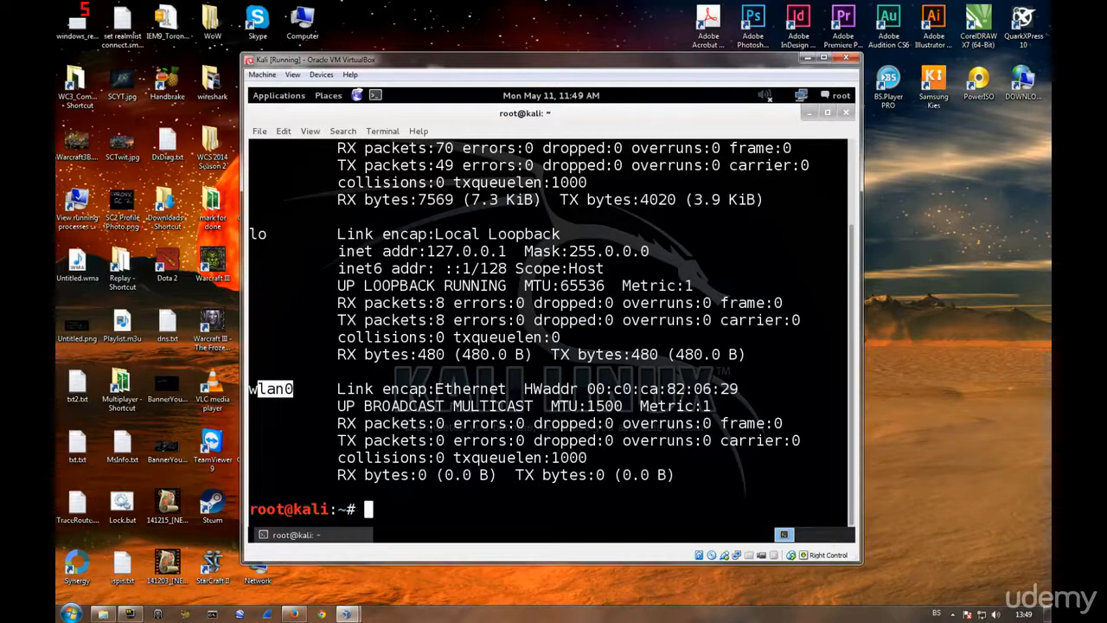
- Try to list wireless network names in the terminal with the command "iwlist wlan0 | grep ESSID"
{"action": "type", "text": "iwlist wlp"}
{"action": "key", "text": "BackSpace"}
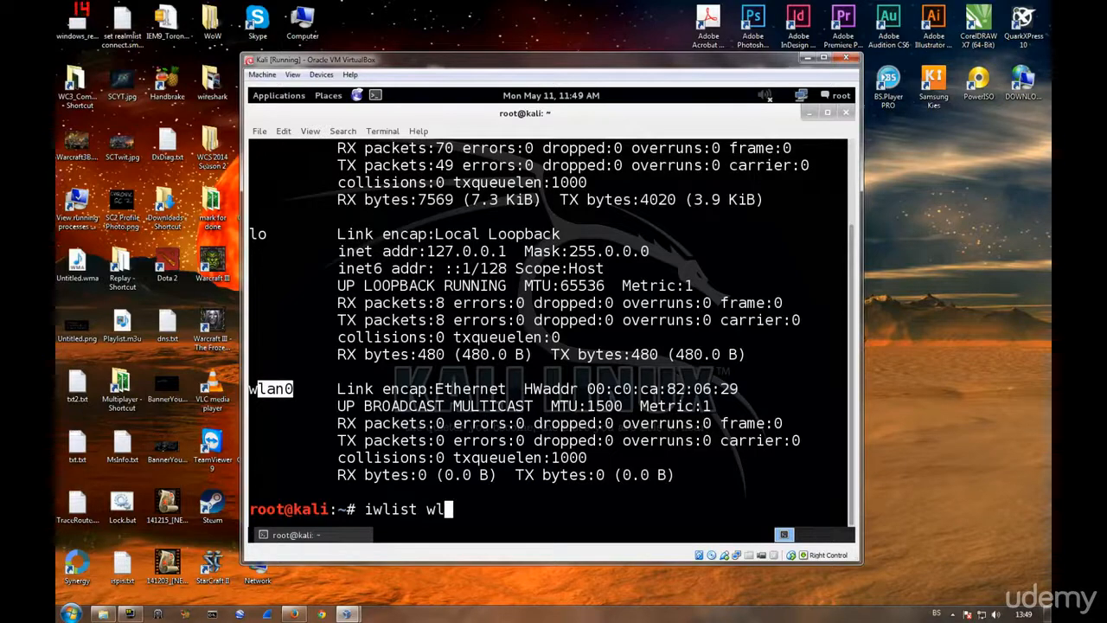
{"action": "type", "text": "an0 | grep "}
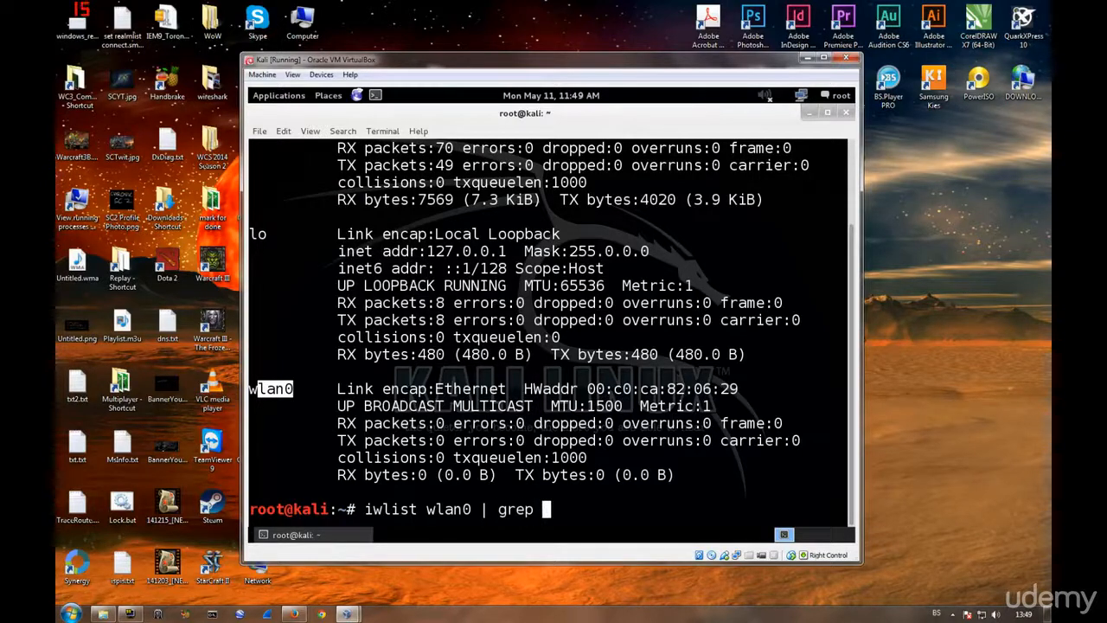
{"action": "type", "text": "ESSID"}
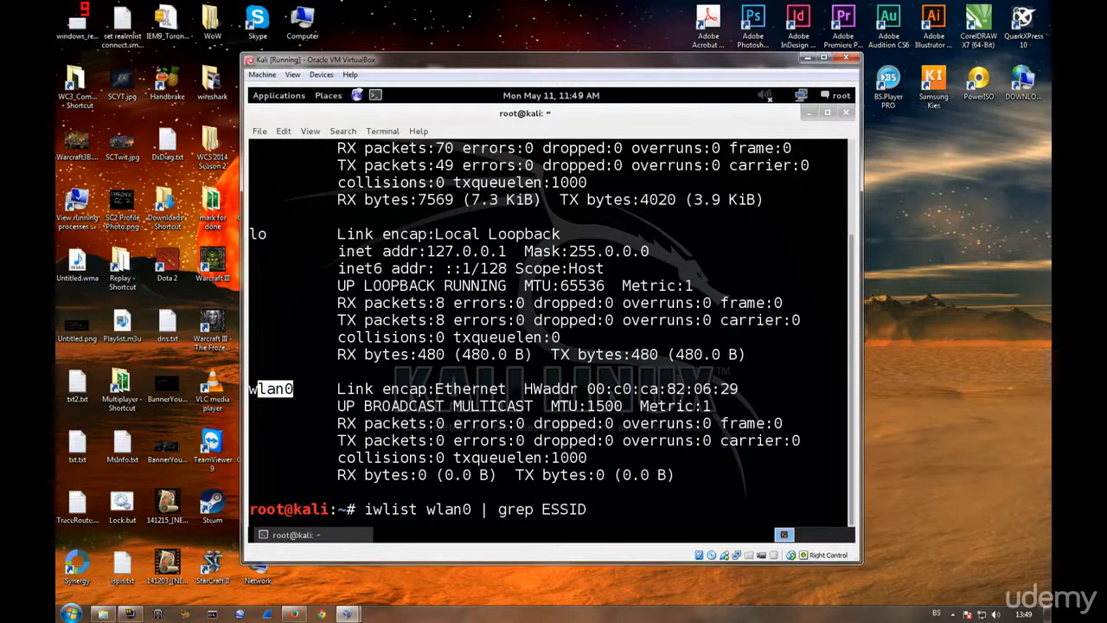
{"action": "key", "text": "Return"}
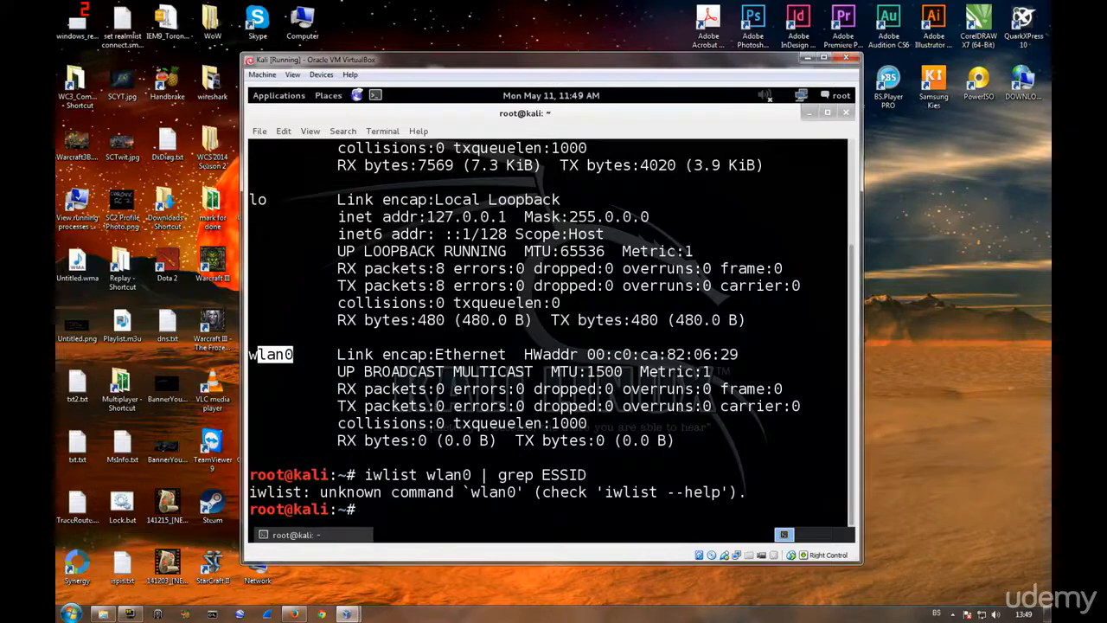
- Correct the previous command to "iwlist wlan0 scan | grep ESSID", run it and look through the listed network names
{"action": "key", "text": "Up"}
{"action": "key", "text": "Left"}
{"action": "key", "text": "Left"}
{"action": "key", "text": "Left"}
{"action": "key", "text": "Left"}
{"action": "key", "text": "Left"}
{"action": "key", "text": "Left"}
{"action": "key", "text": "Left"}
{"action": "key", "text": "Left"}
{"action": "key", "text": "Left"}
{"action": "key", "text": "Left"}
{"action": "key", "text": "Left"}
{"action": "key", "text": "Left"}
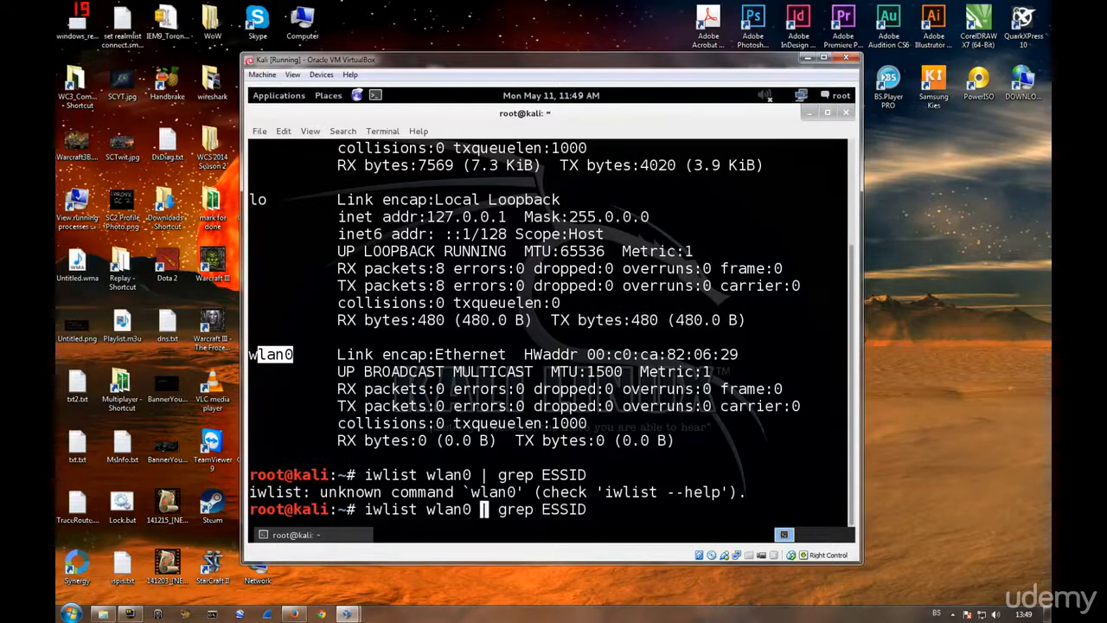
{"action": "type", "text": "scan"}
{"action": "key", "text": "Return"}
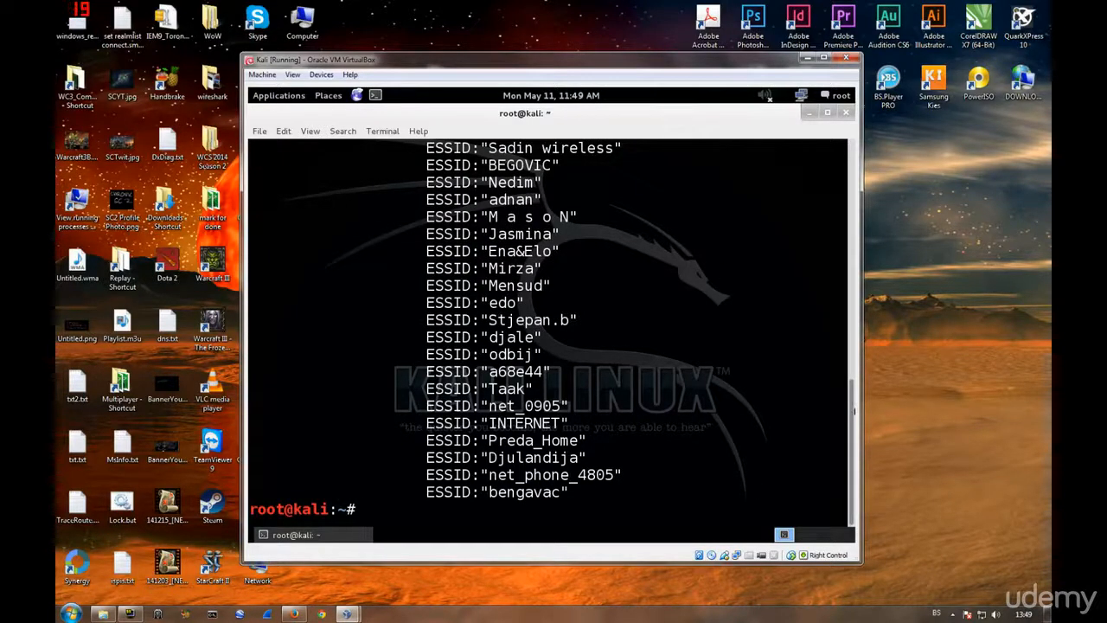
{"action": "scroll", "coordinate": [854, 413], "scroll_direction": "up", "scroll_amount": 4}
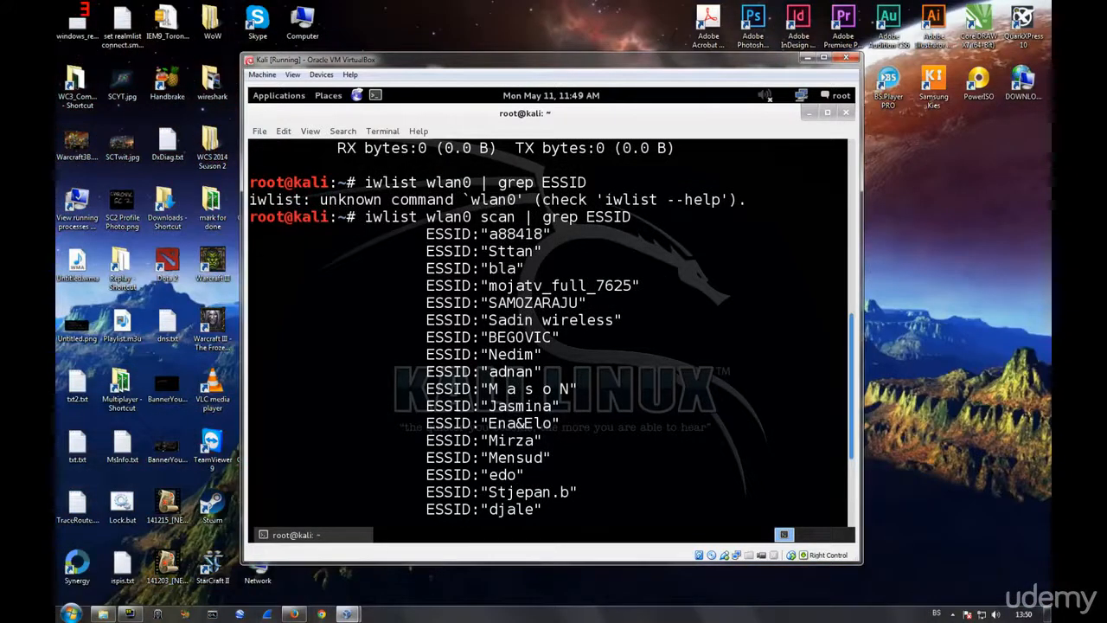
{"action": "scroll", "coordinate": [548, 329], "scroll_direction": "down", "scroll_amount": 1}
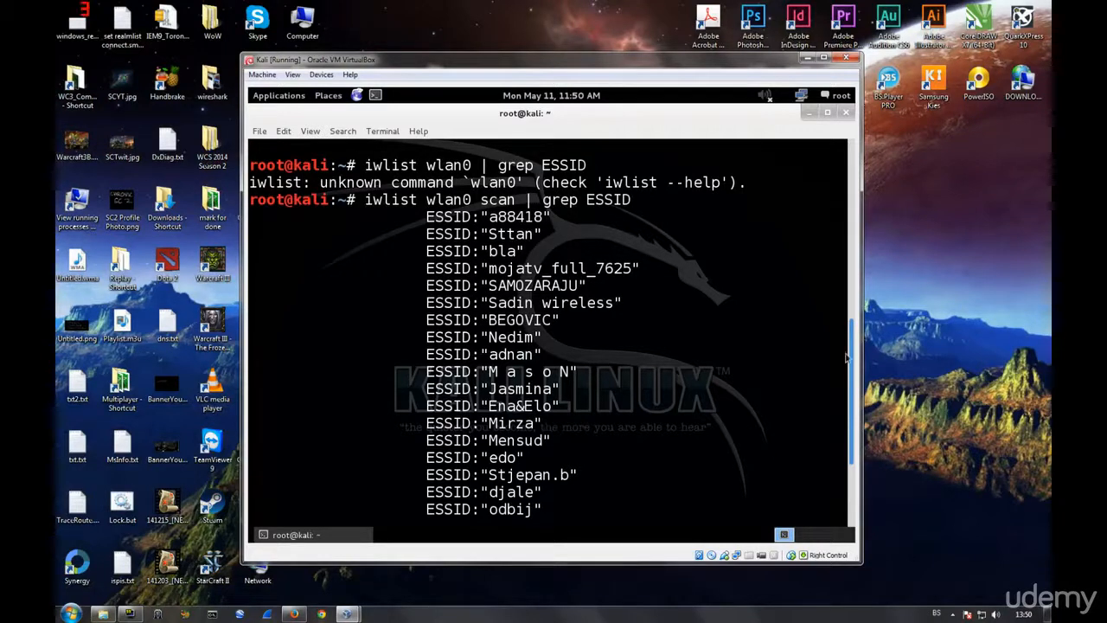
{"action": "scroll", "coordinate": [847, 358], "scroll_direction": "down", "scroll_amount": 1}
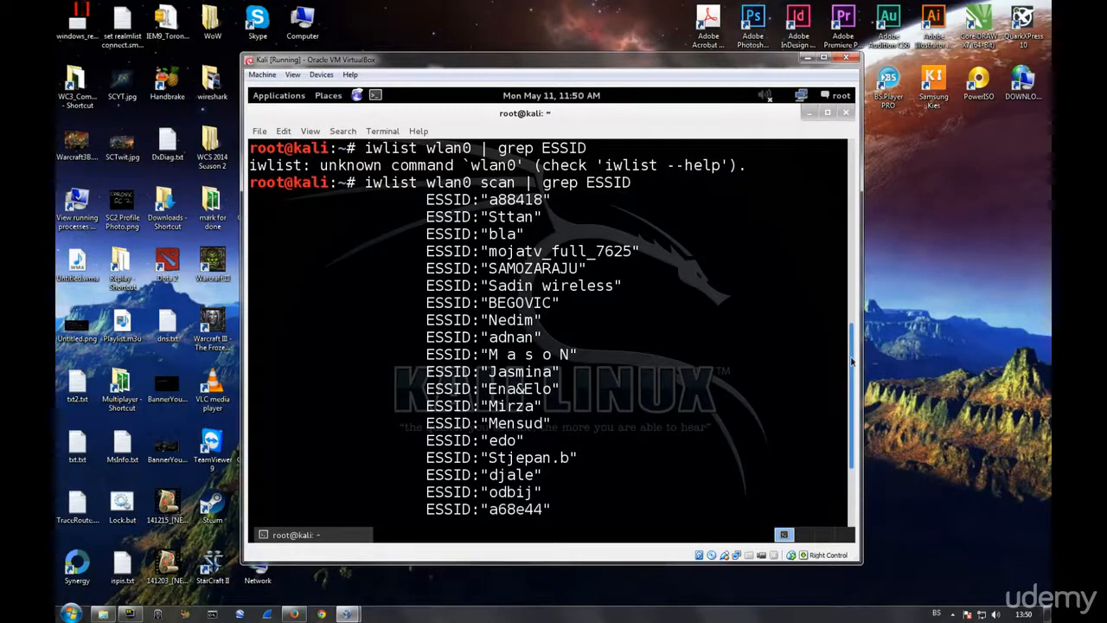